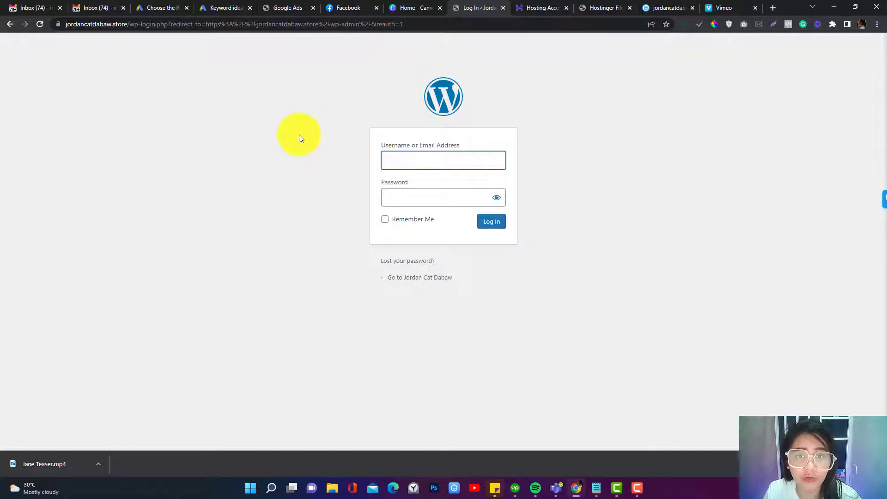
- Check the site's lost-password page, visit the home page and reload the wp-admin login of jordancatdabaw.store
click(393, 262)
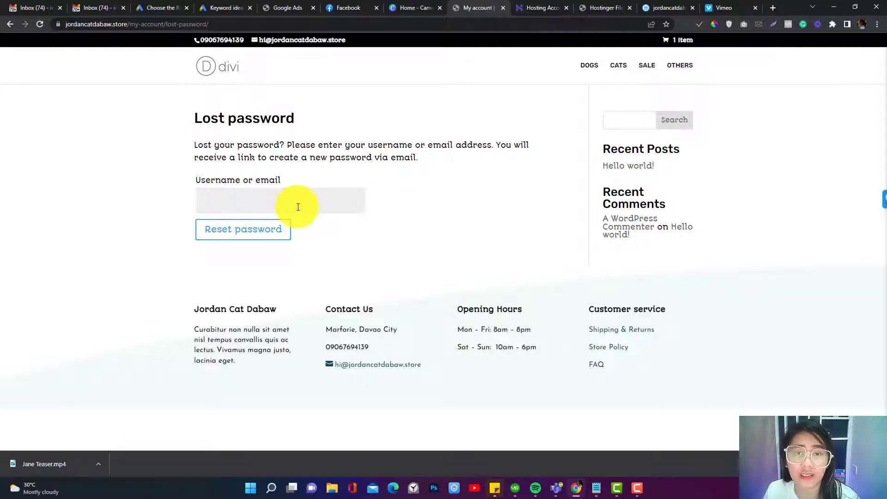
click(226, 70)
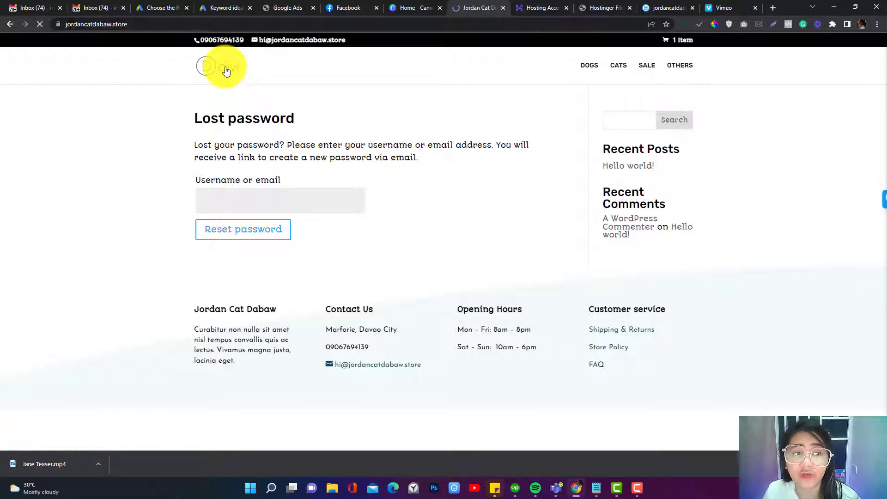
click(277, 20)
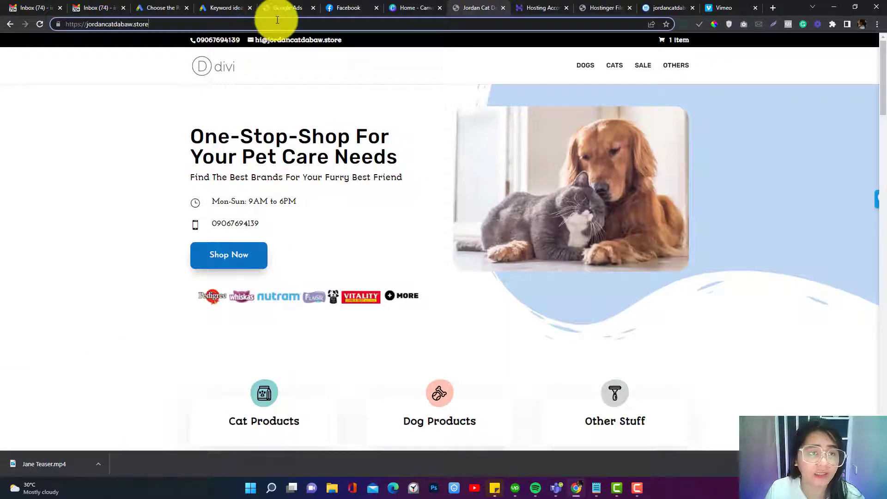
text(/q)
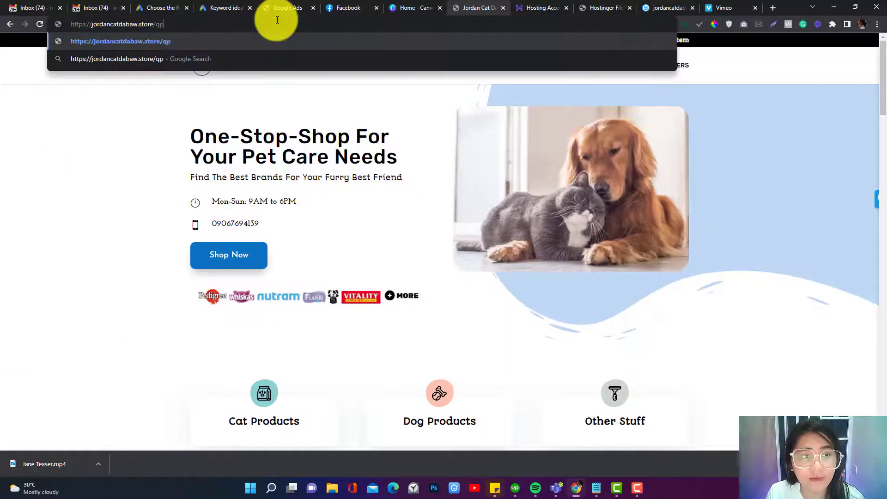
key(BackSpace)
text(w)
key(Return)
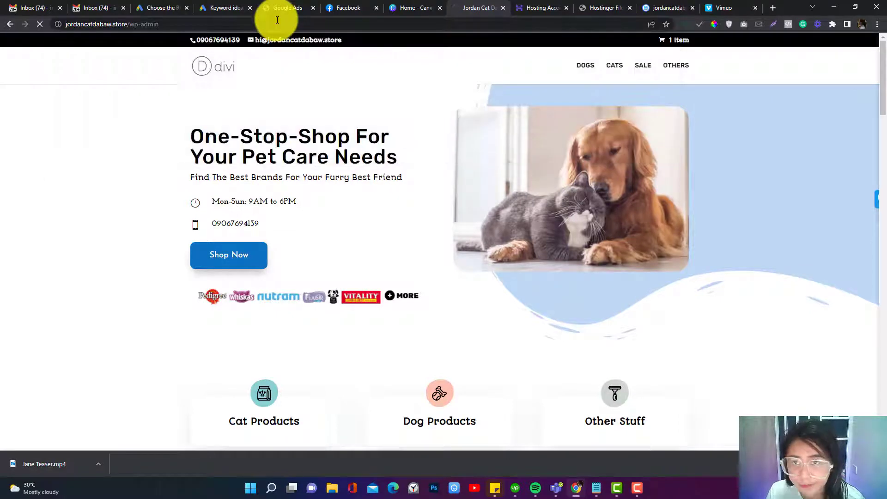
- Switch to the Hostinger control panel and open hosting management for jordancatdabaw.store from the list of websites
click(537, 7)
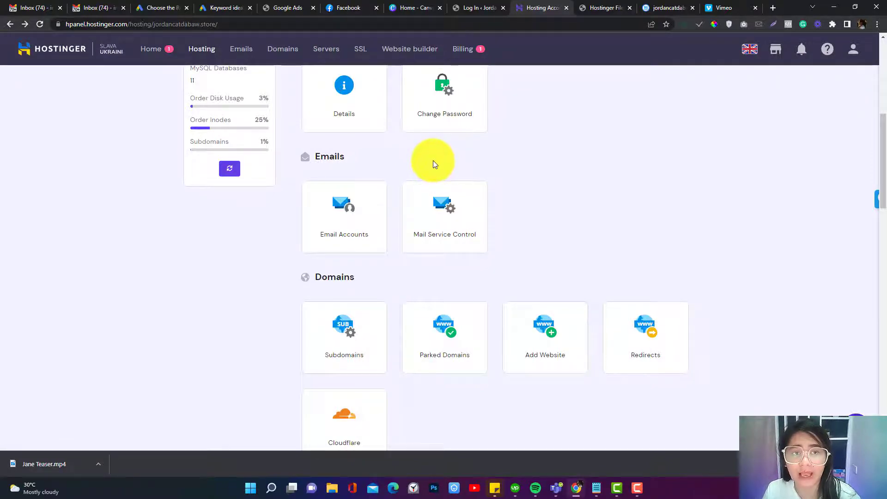
scroll(348, 138, up, 5)
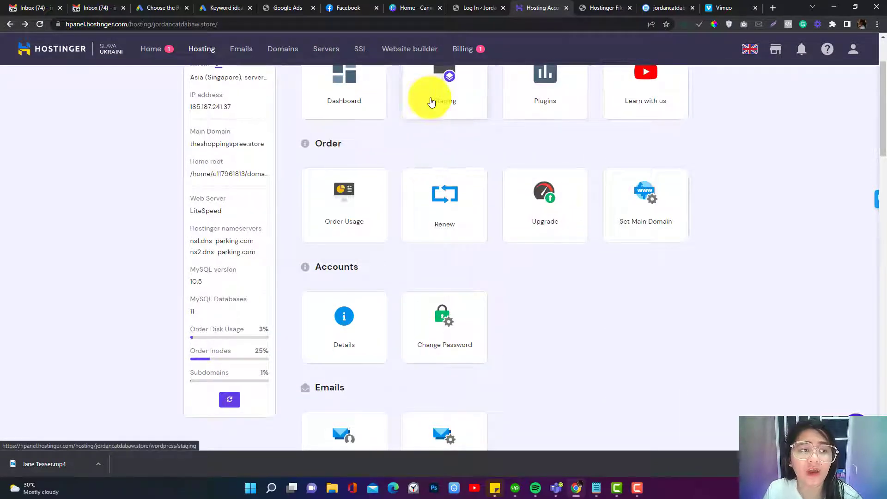
scroll(421, 111, up, 2)
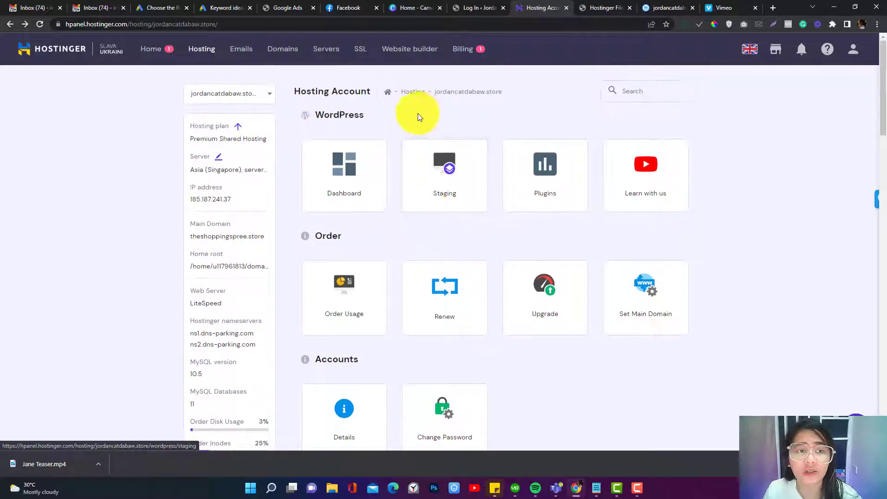
click(205, 54)
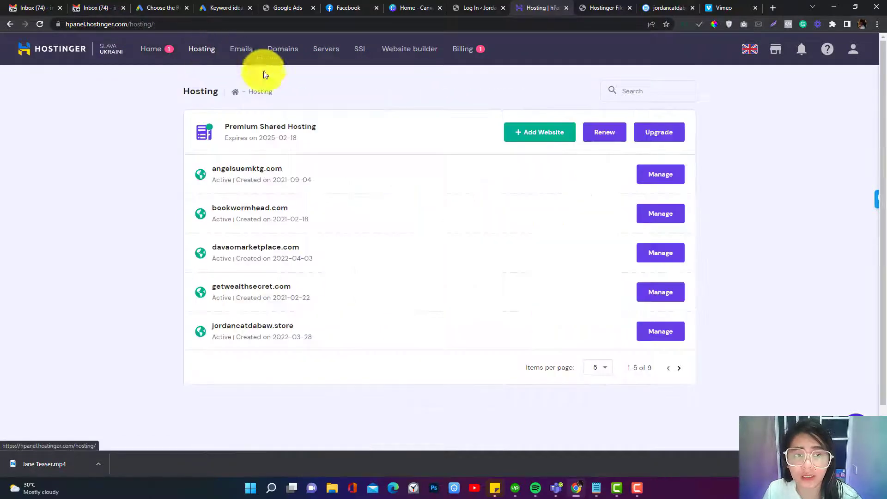
click(651, 332)
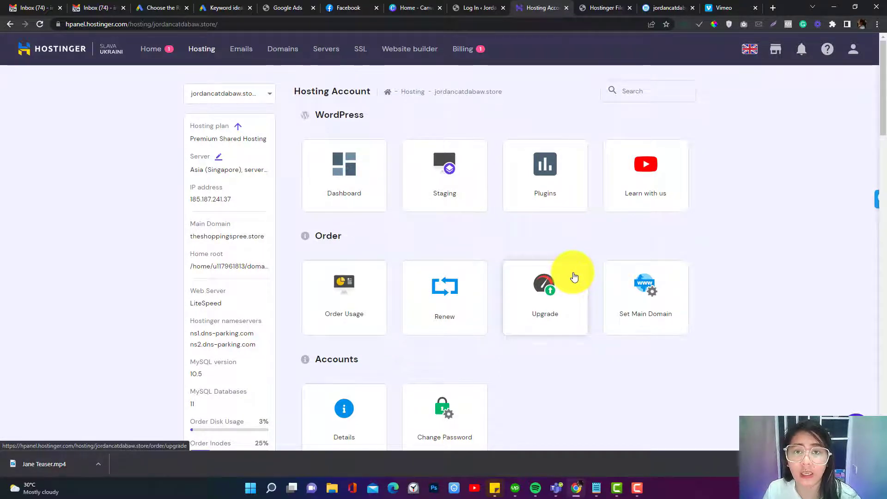
- Open the standard File Manager for the site and enter its public_html folder
scroll(574, 276, down, 15)
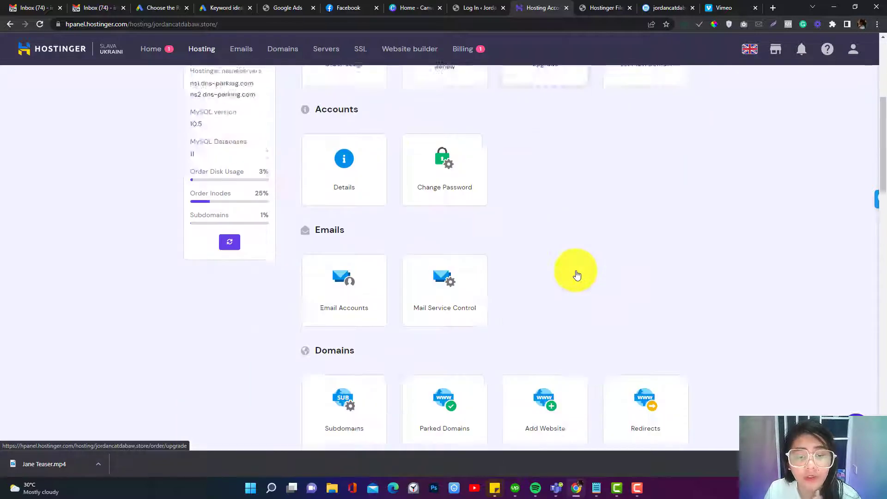
scroll(578, 270, down, 5)
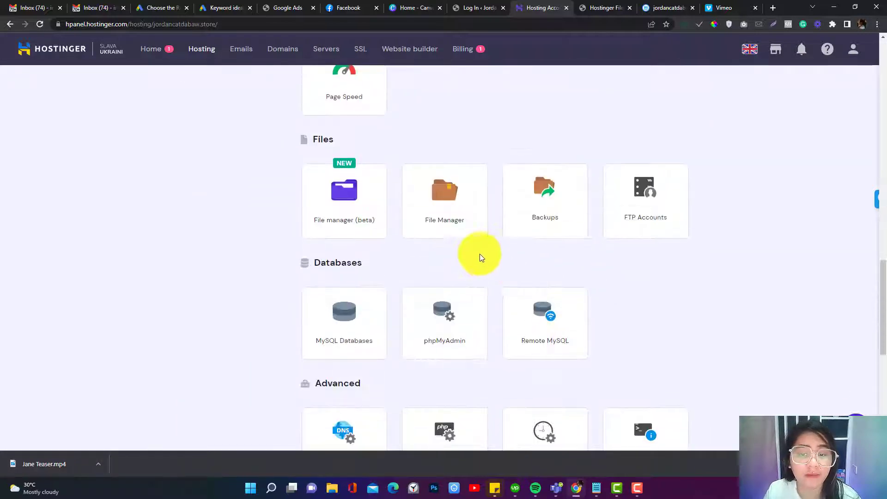
click(456, 232)
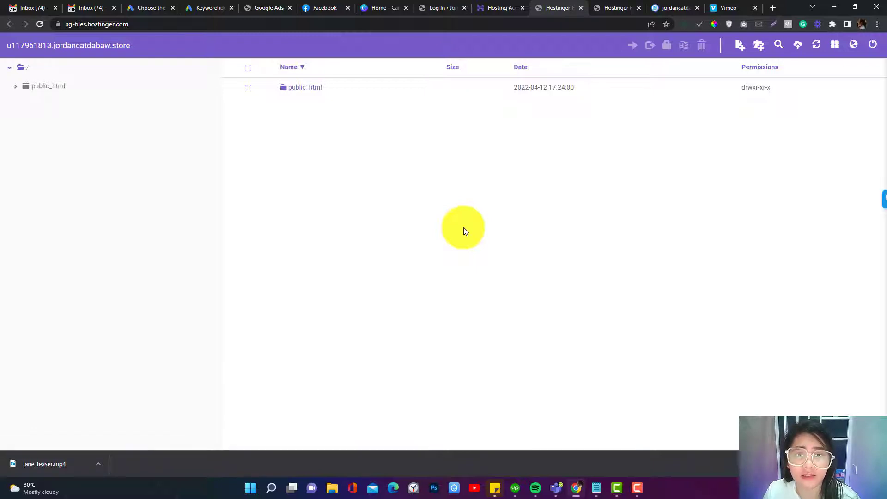
double_click(279, 89)
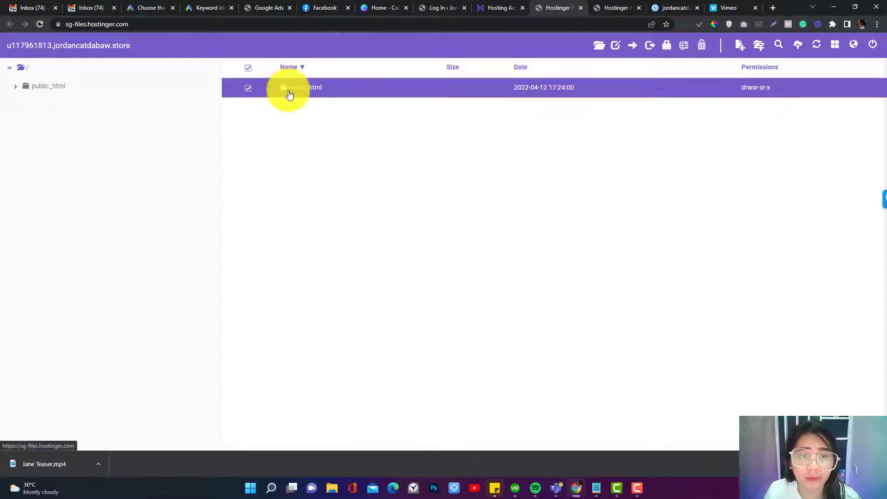
- Open the wp-config.php file in public_html for editing
scroll(312, 223, down, 3)
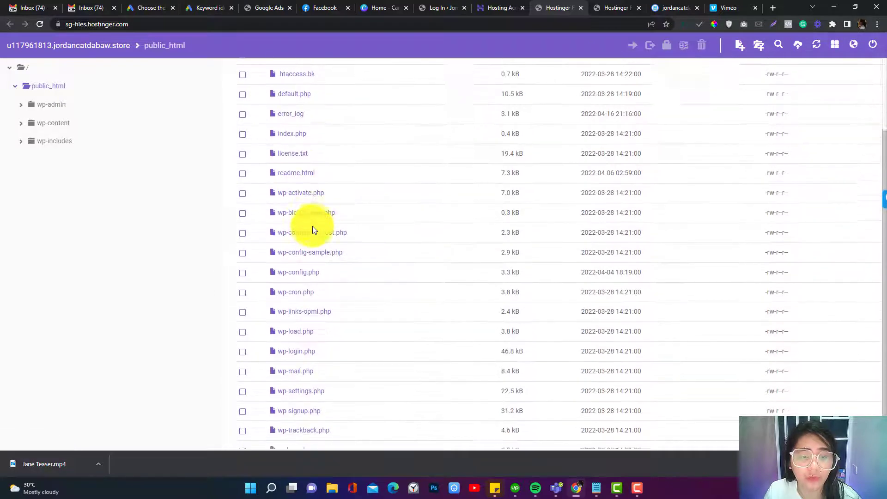
click(289, 261)
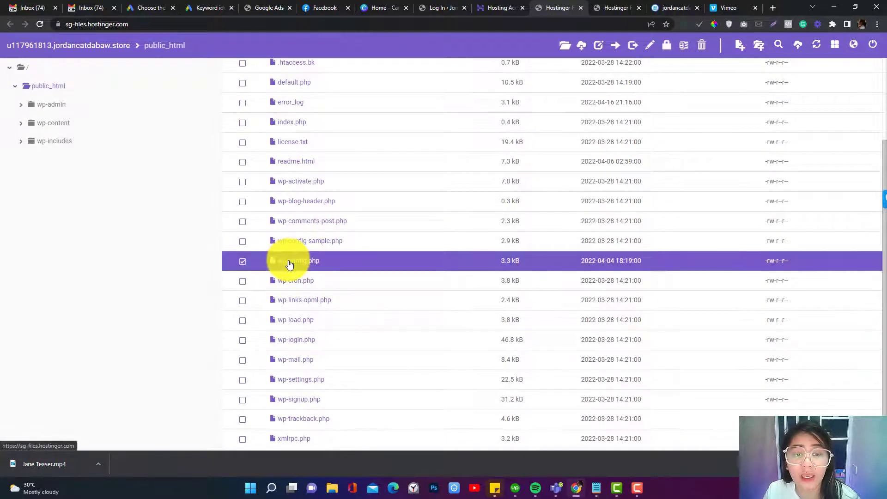
right_click(290, 262)
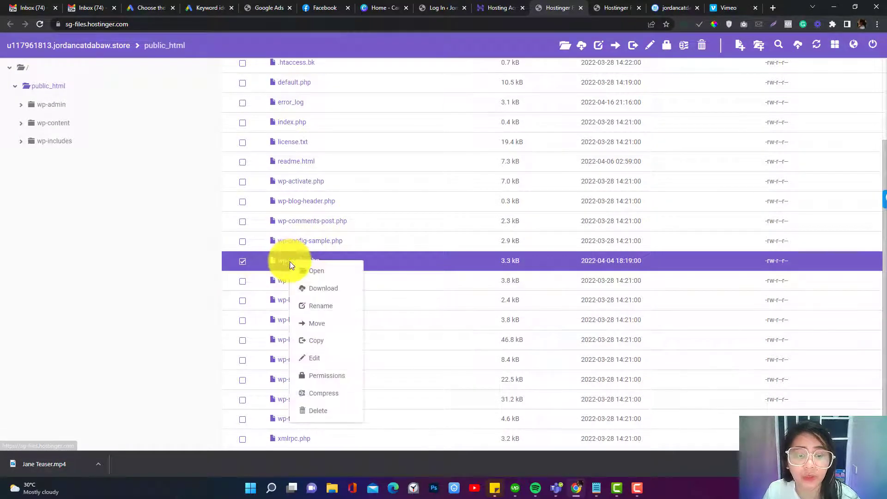
click(320, 359)
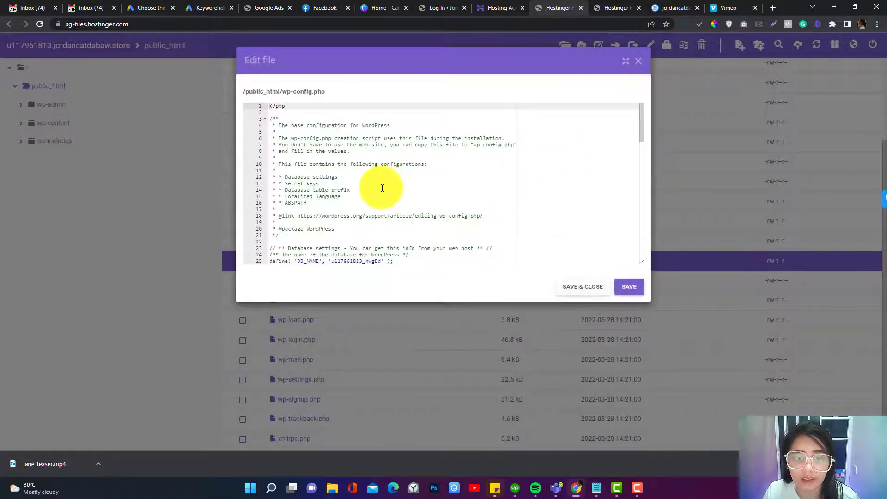
- Copy the database name from the DB_NAME line of wp-config.php, save the file and close the editor
click(310, 261)
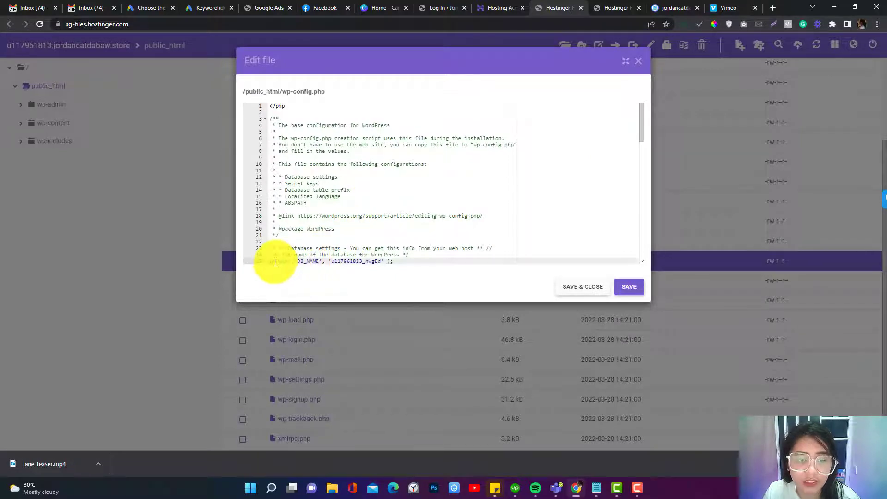
drag(329, 261, 379, 261)
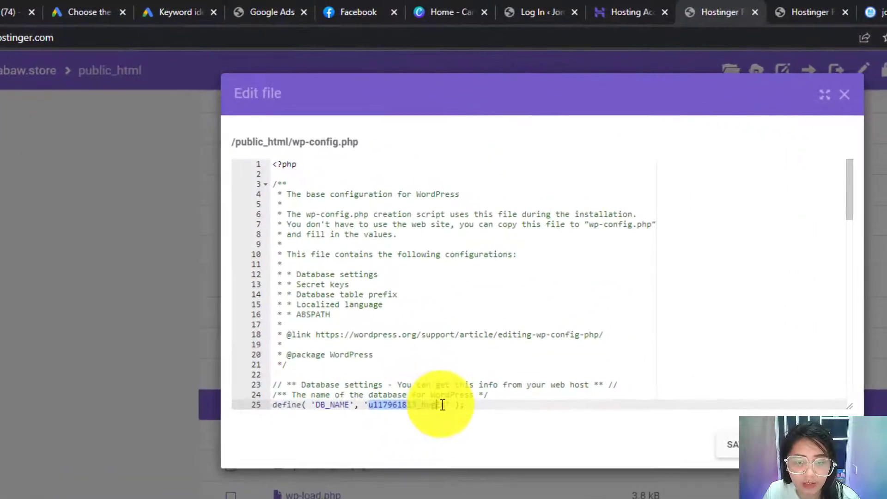
drag(442, 405, 448, 406)
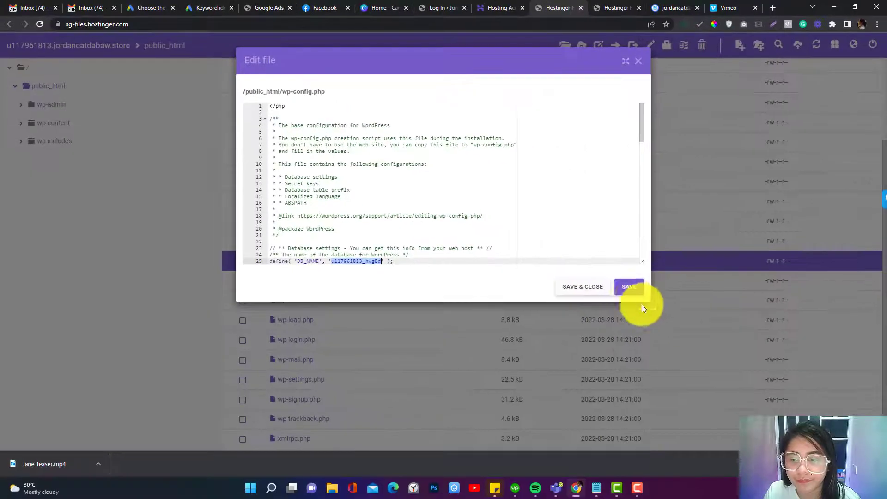
click(629, 286)
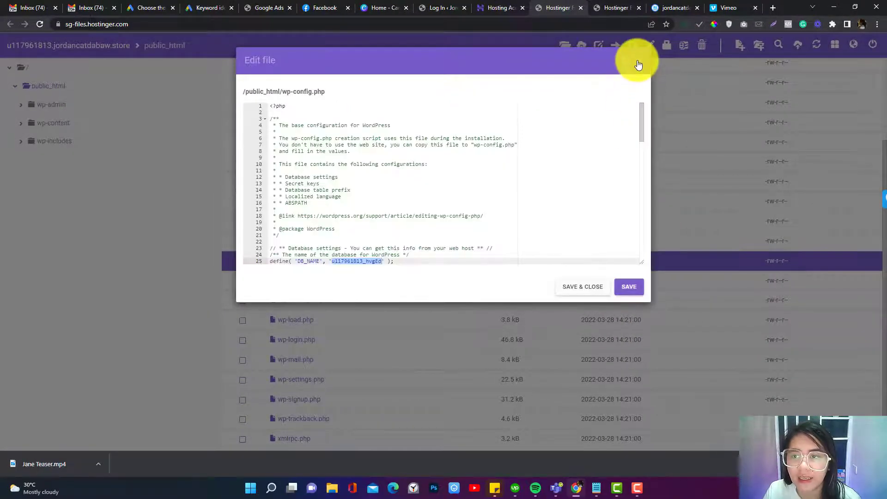
click(638, 60)
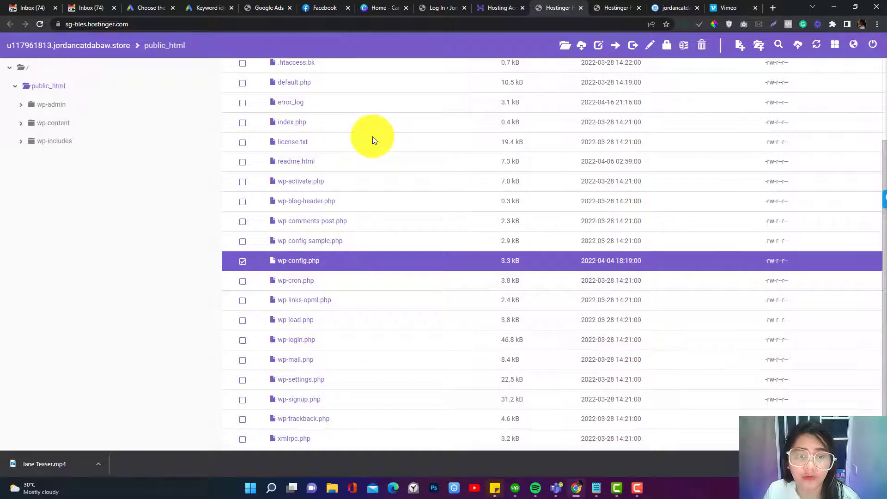
- Return to the site's hosting account page, search it for "myadmin" and open phpMyAdmin under Databases
click(493, 7)
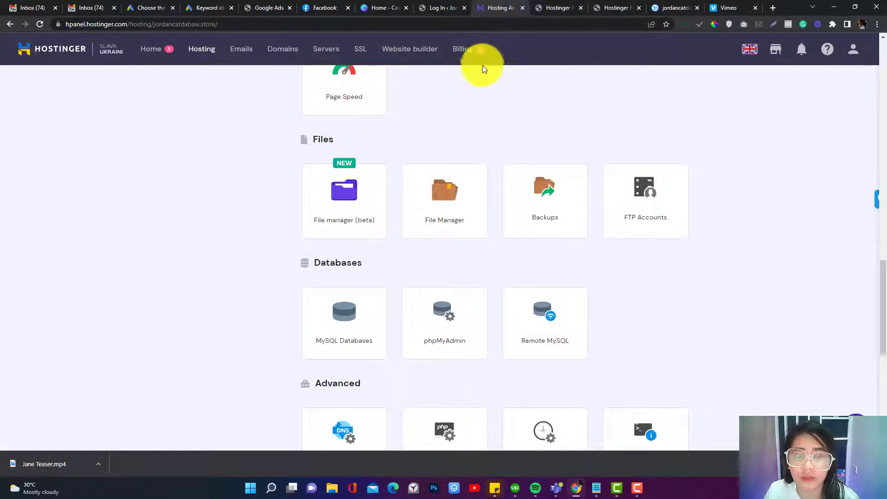
scroll(462, 124, up, 4)
scroll(461, 131, up, 15)
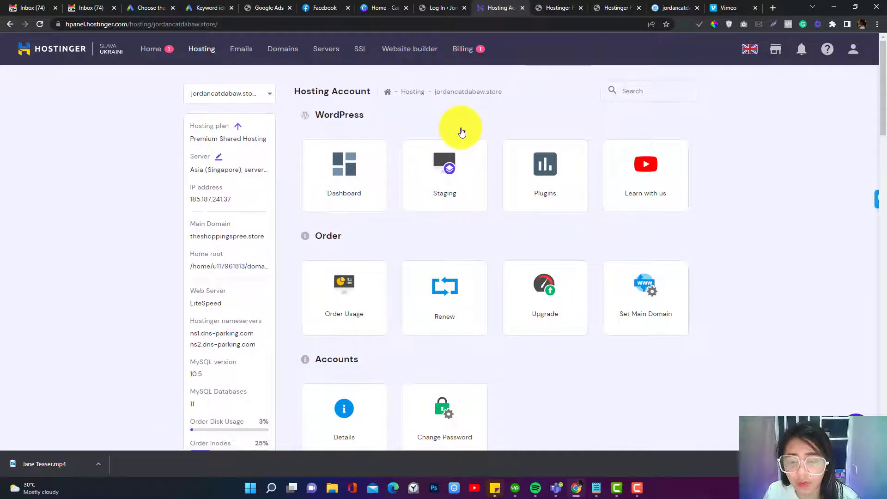
scroll(461, 132, down, 10)
scroll(461, 137, down, 5)
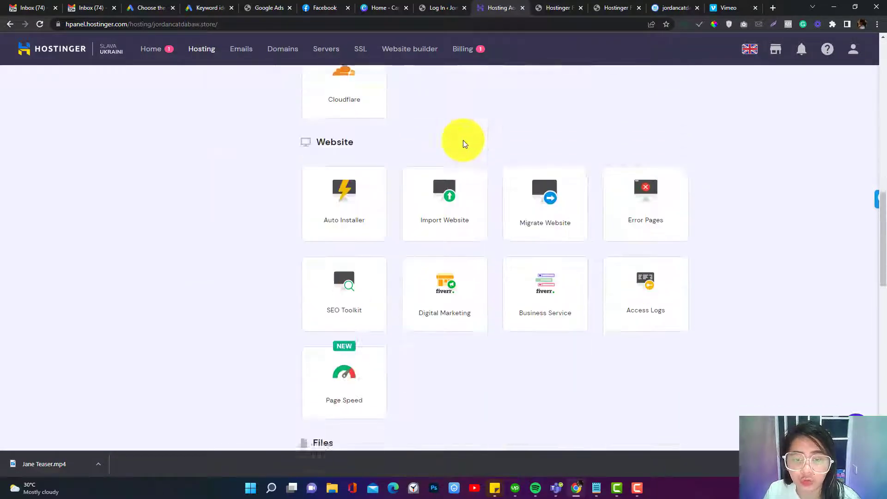
key(ctrl+f)
text(myadmin)
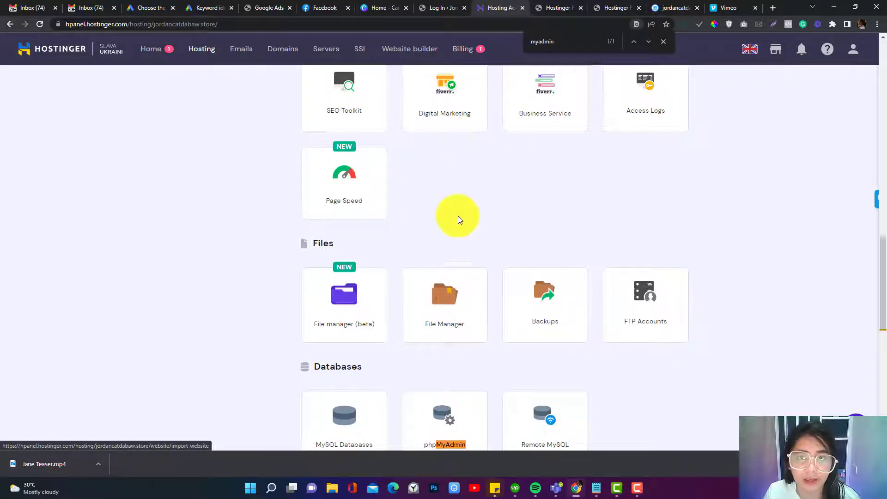
scroll(459, 226, down, 2)
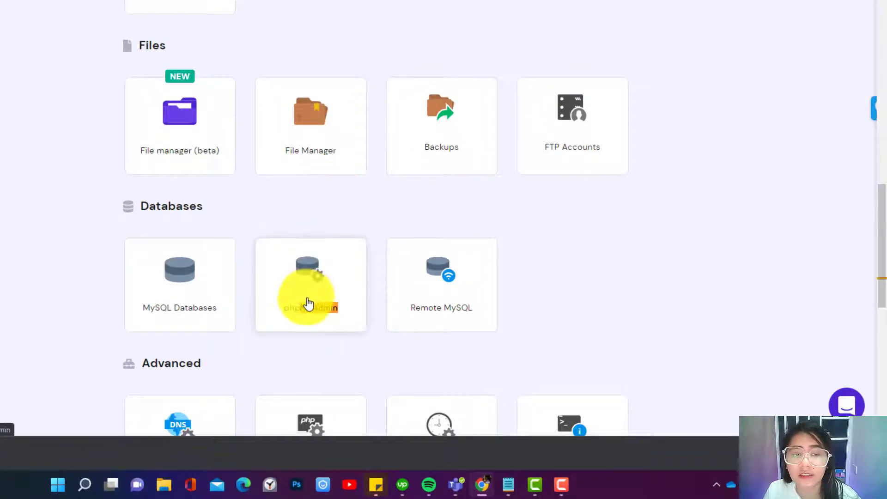
click(336, 313)
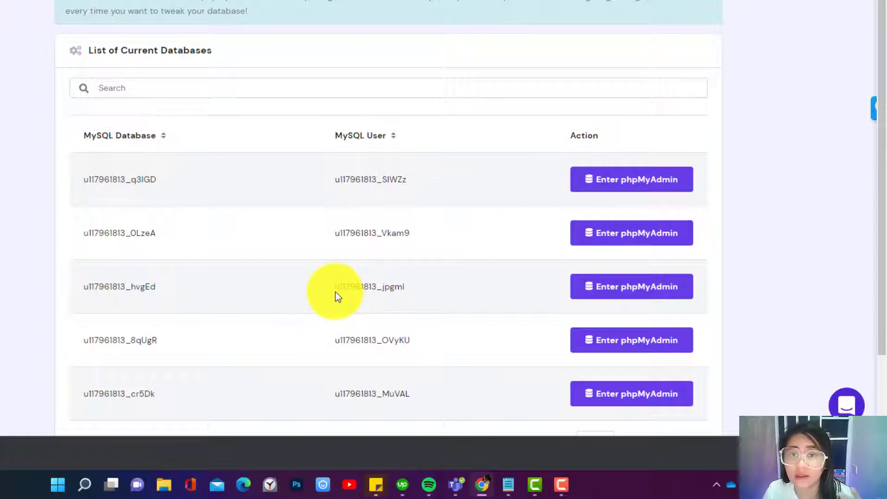
- Find the copied DB_NAME value in the list of current databases and try twice to enter phpMyAdmin for that database
scroll(335, 292, down, 2)
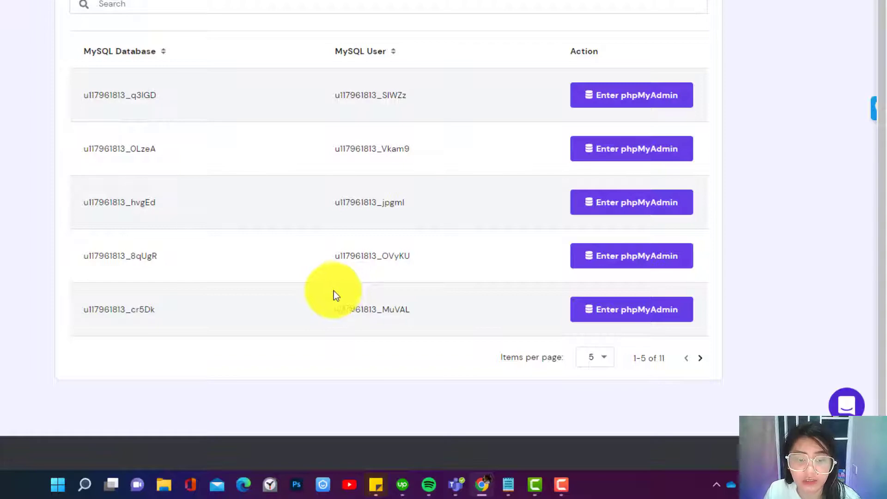
text(u117961813_hvgEd)
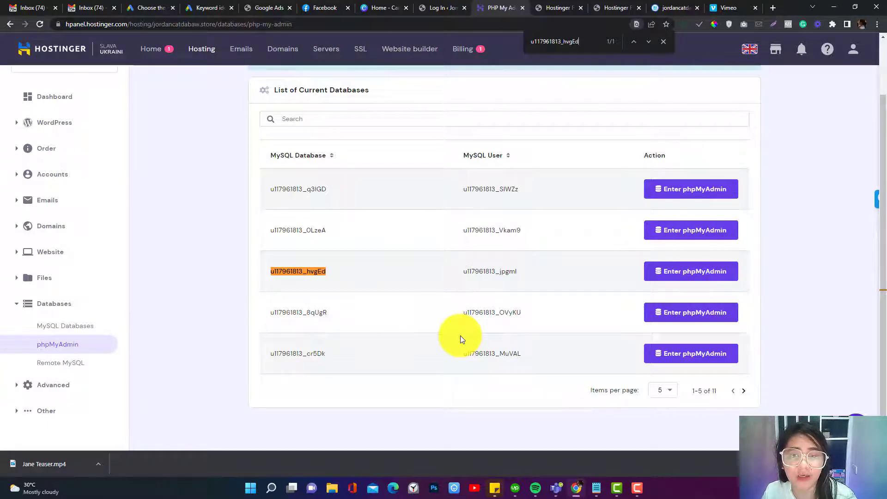
click(698, 274)
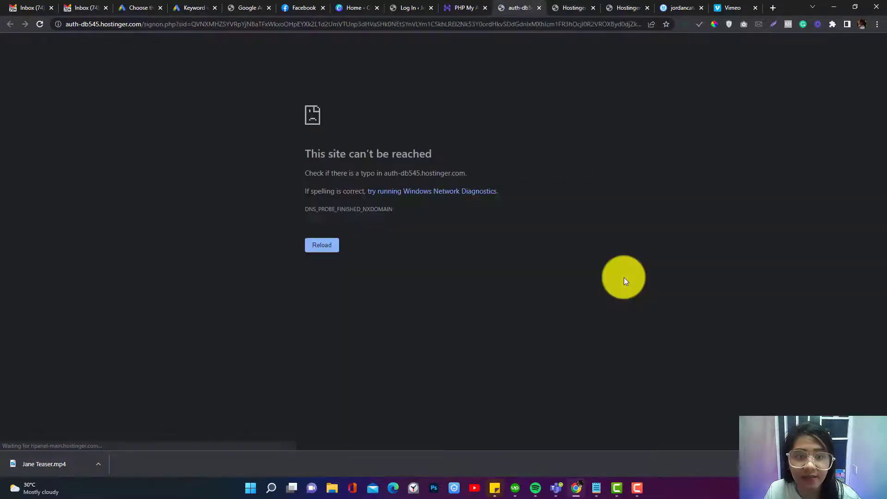
click(539, 8)
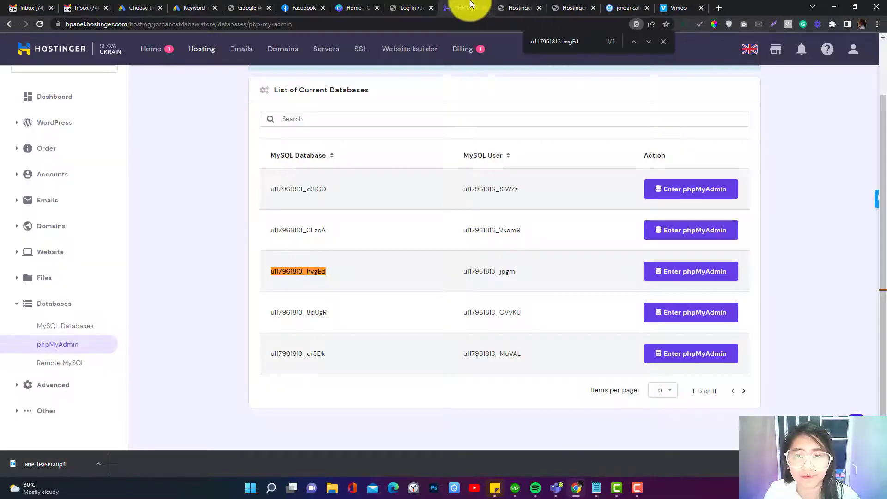
click(694, 277)
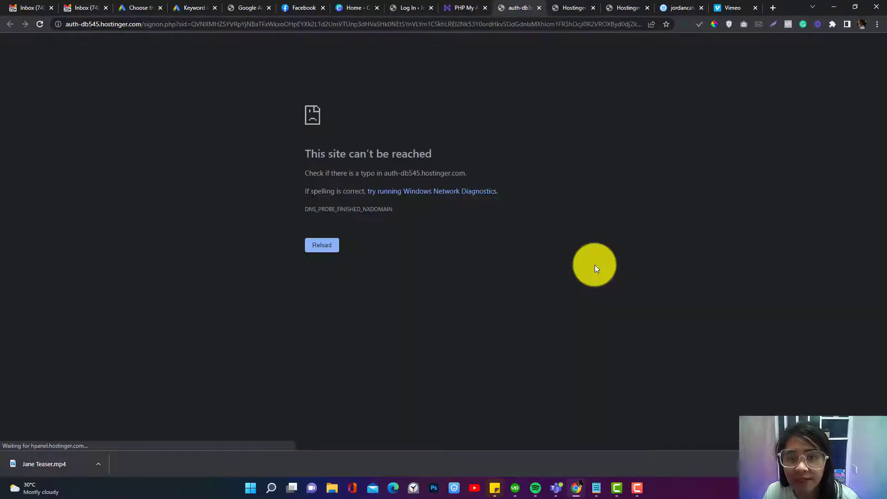
click(469, 7)
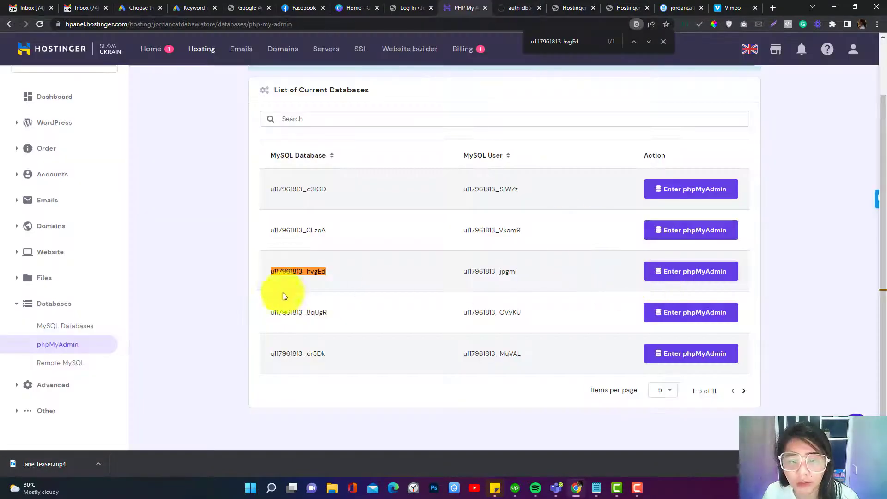
- Enter phpMyAdmin for the database matching the copied DB_NAME value and open its wp_users table
click(679, 276)
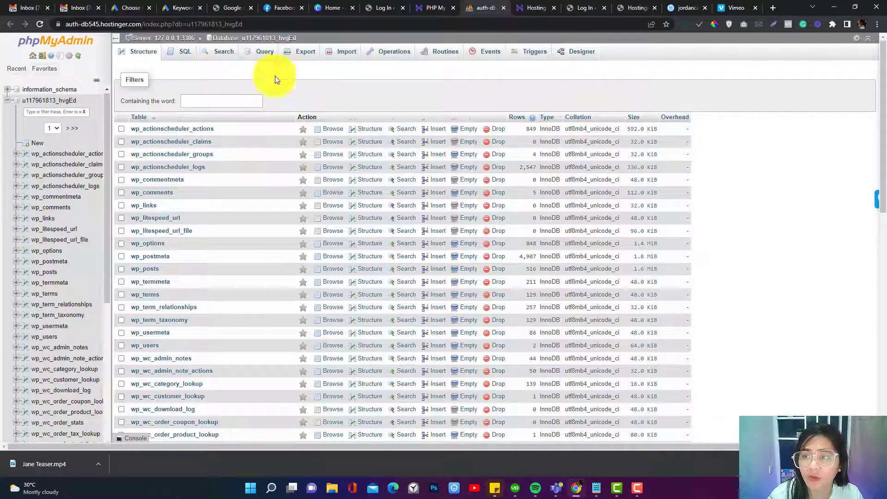
scroll(209, 134, down, 2)
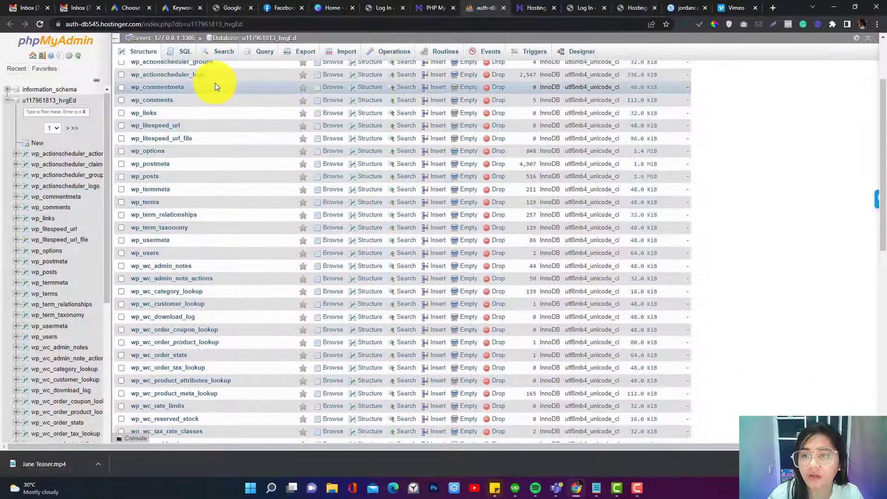
scroll(201, 179, down, 5)
scroll(202, 179, down, 3)
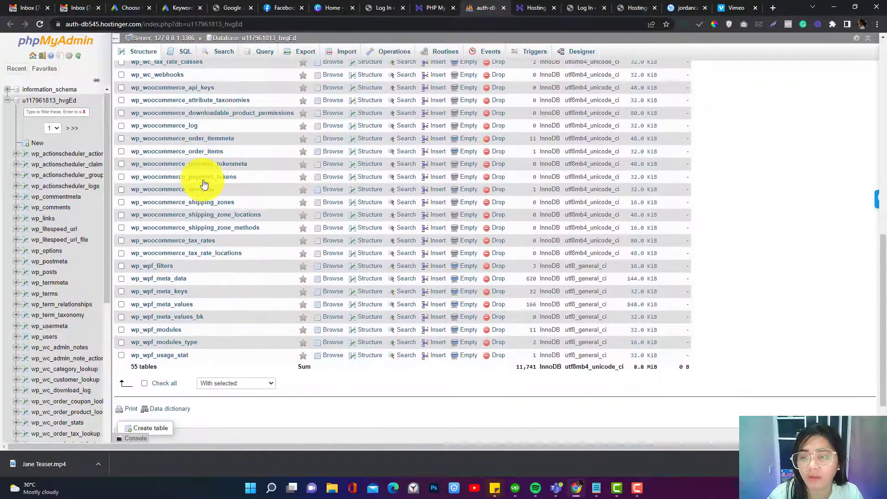
scroll(206, 181, up, 8)
scroll(207, 183, up, 2)
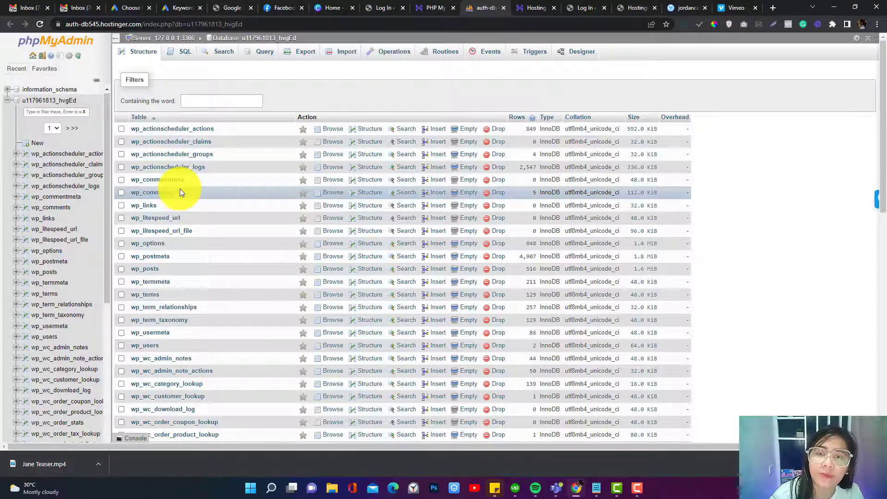
scroll(176, 189, down, 5)
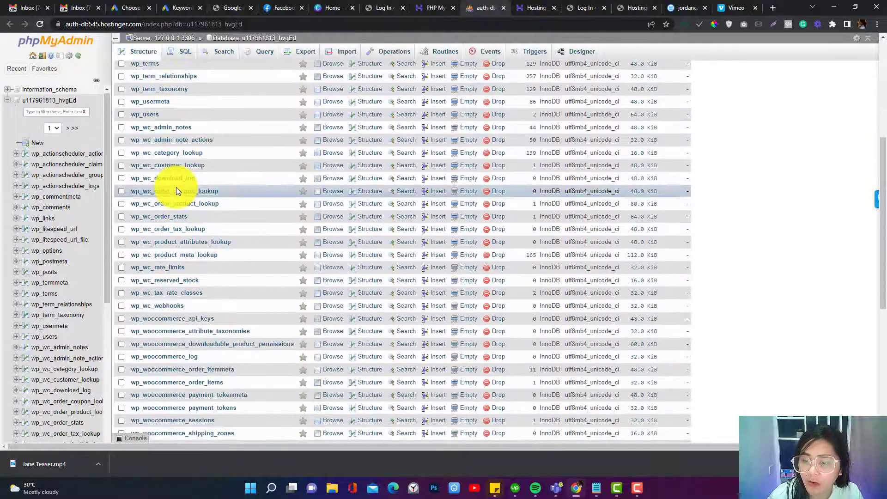
scroll(176, 189, down, 1)
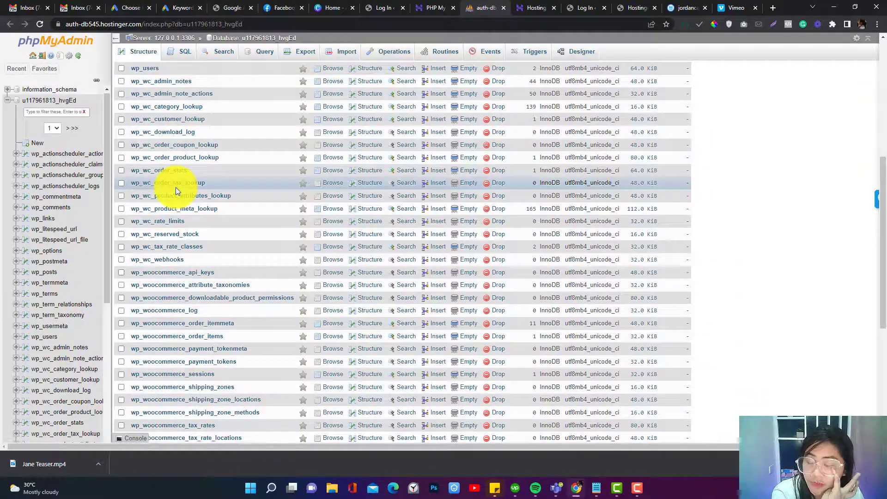
scroll(175, 189, up, 4)
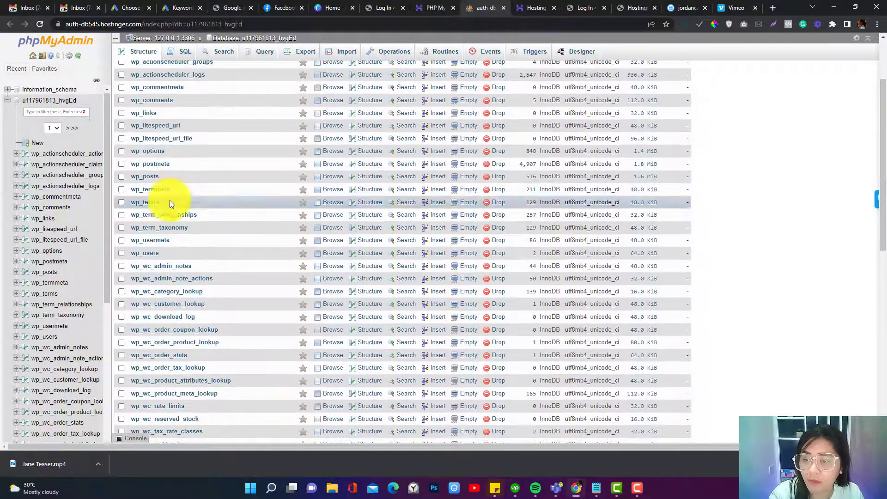
click(153, 253)
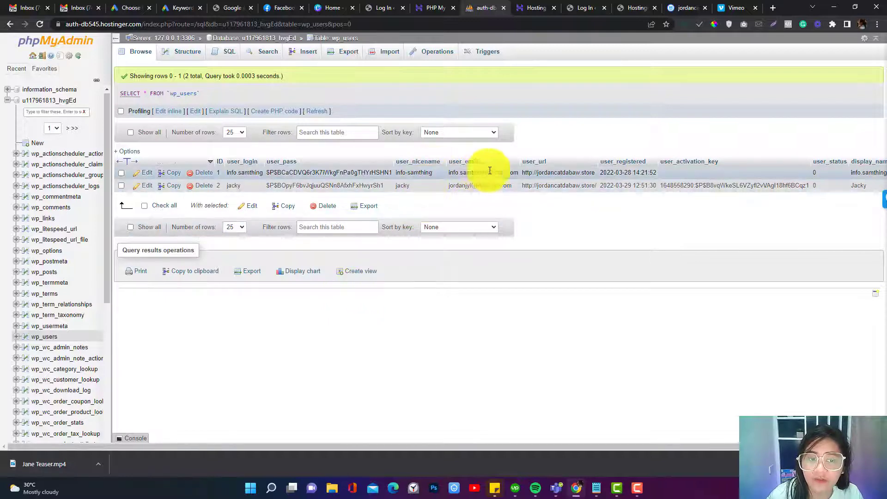
- Edit the wp_users record with ID 1, replacing user_pass with a new password, applying the MD5 function and saving the record
click(147, 173)
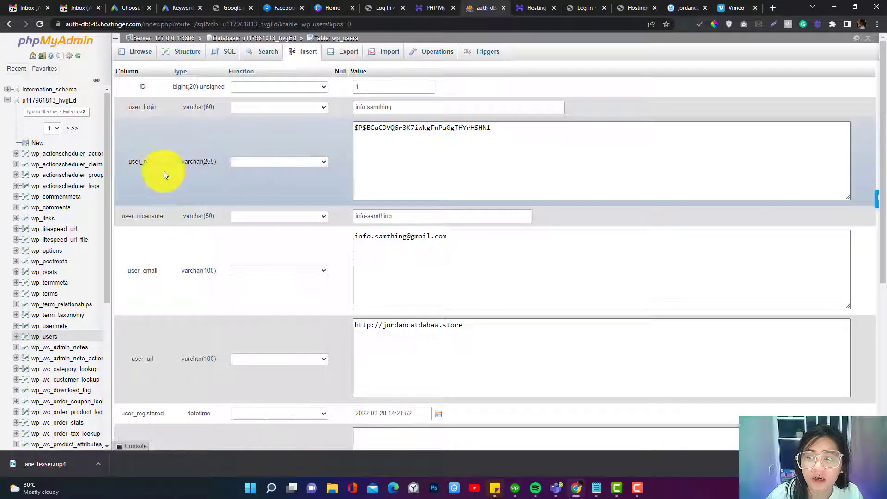
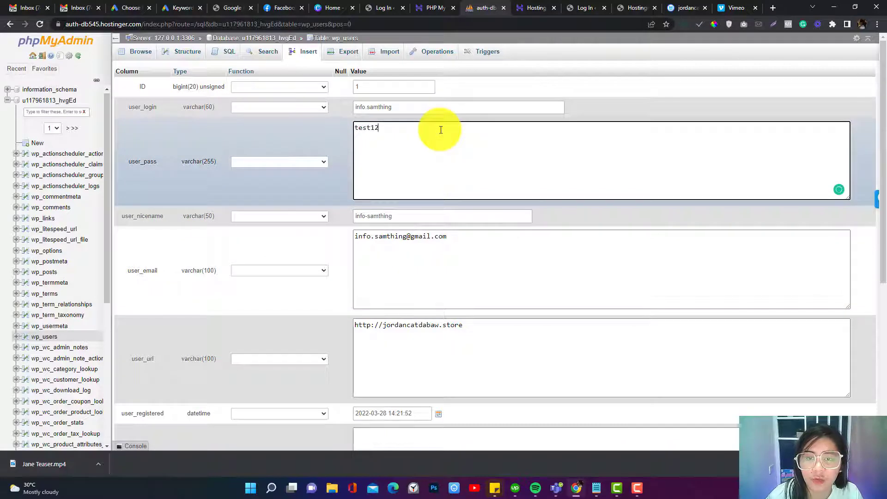
click(314, 164)
scroll(305, 227, down, 5)
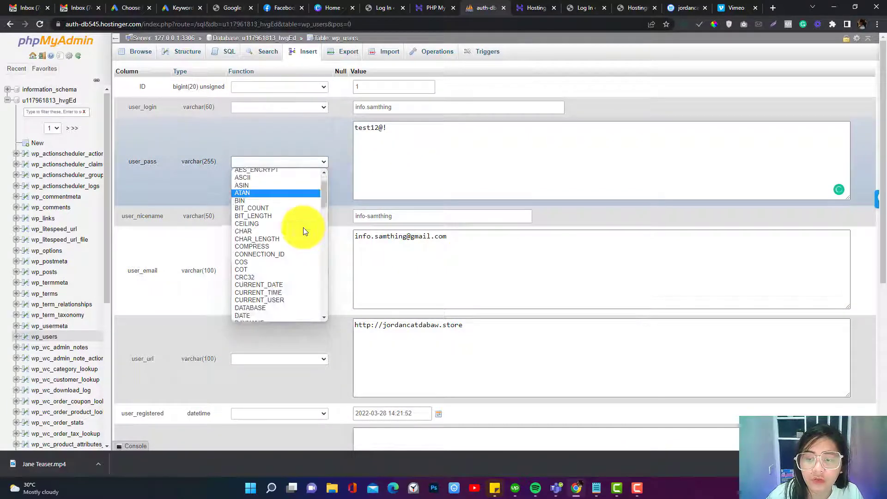
scroll(303, 228, down, 6)
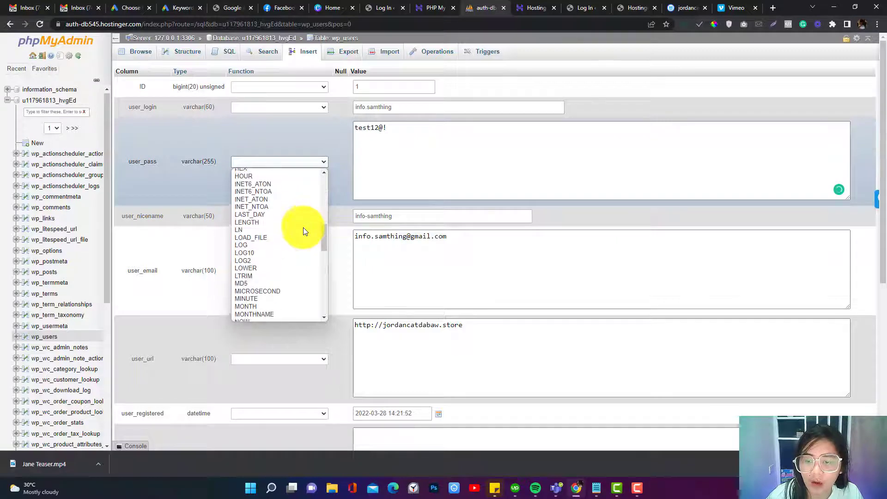
click(268, 194)
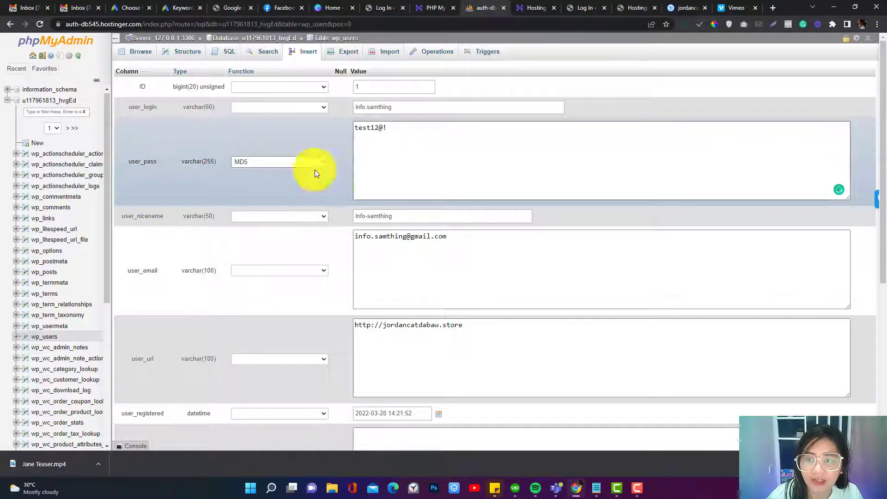
scroll(286, 142, down, 6)
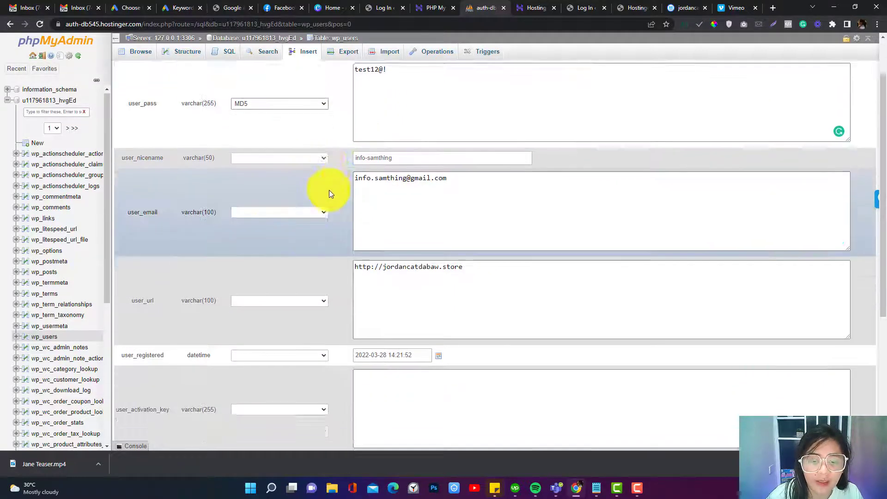
click(854, 354)
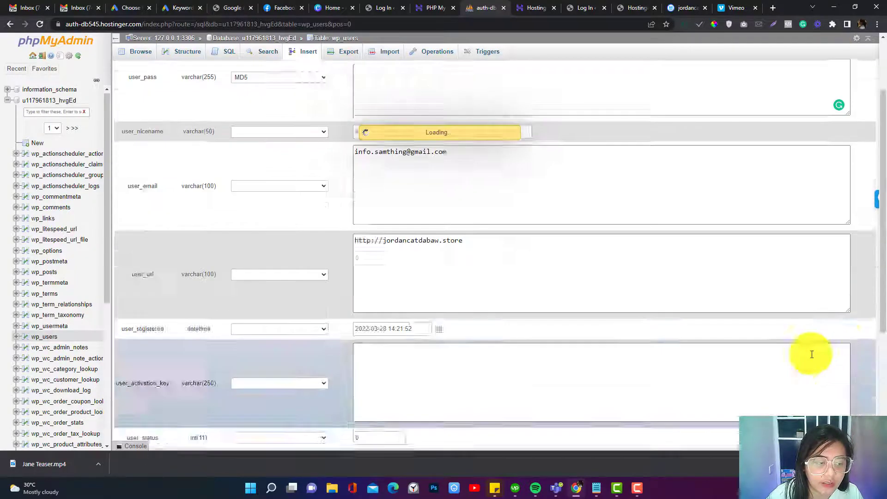
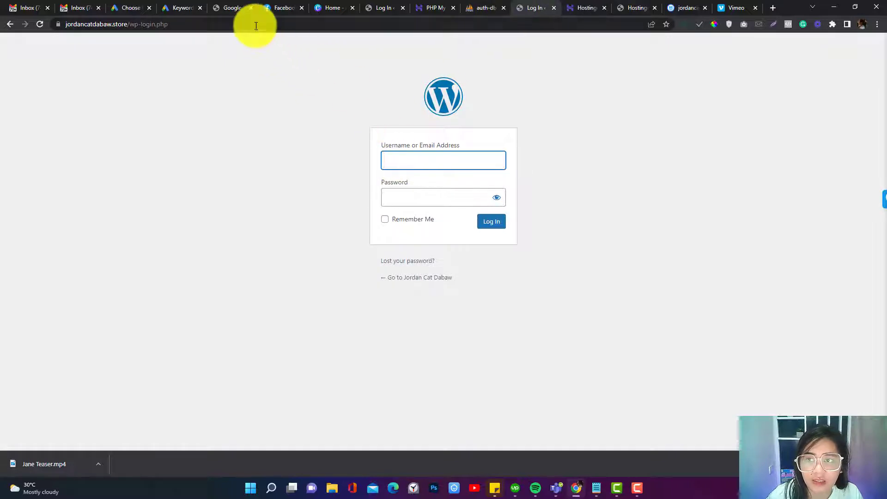
- Reload the jordancatdabaw.store login page and try to log in with the account's user_nicename and new password
click(256, 26)
key(Return)
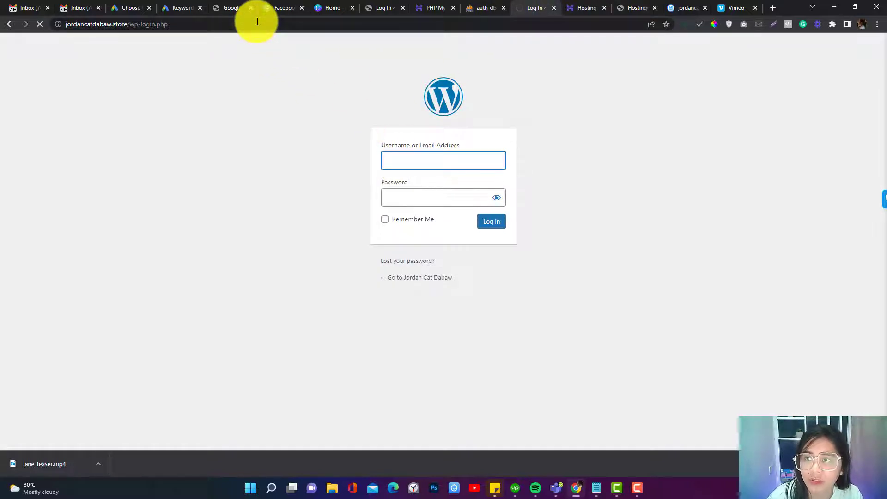
click(401, 164)
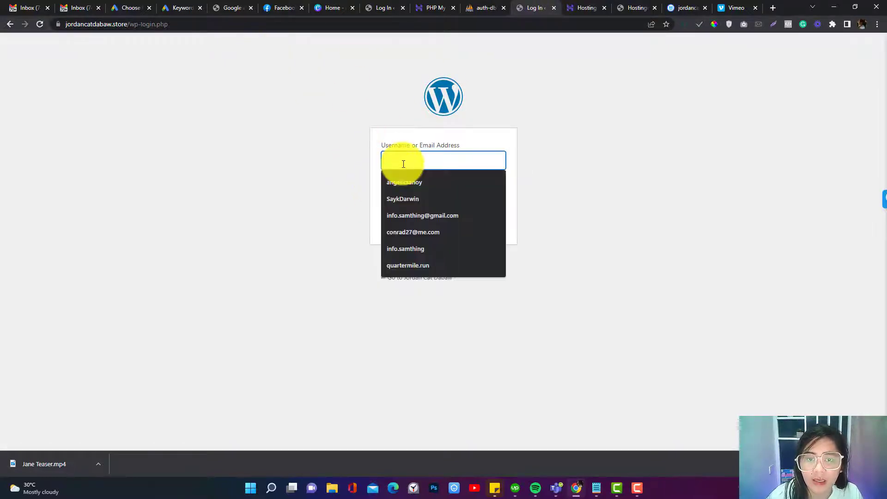
text(info-)
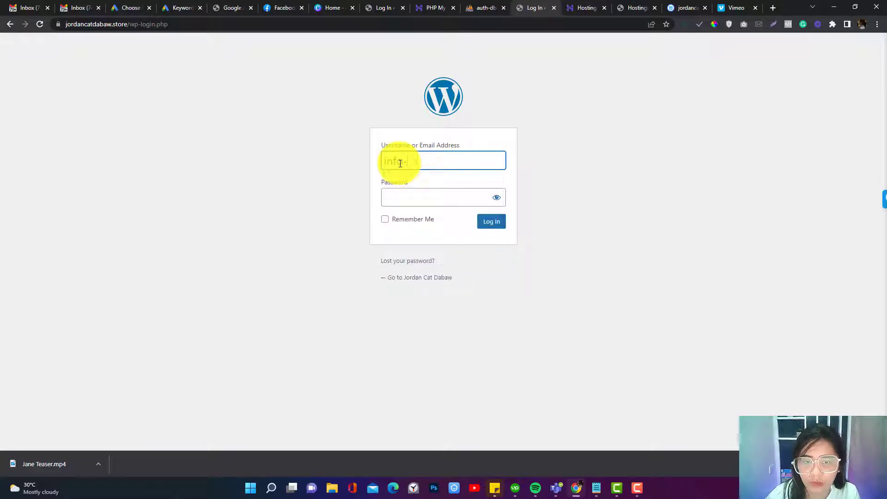
text(samthing)
key(Tab)
text(********)
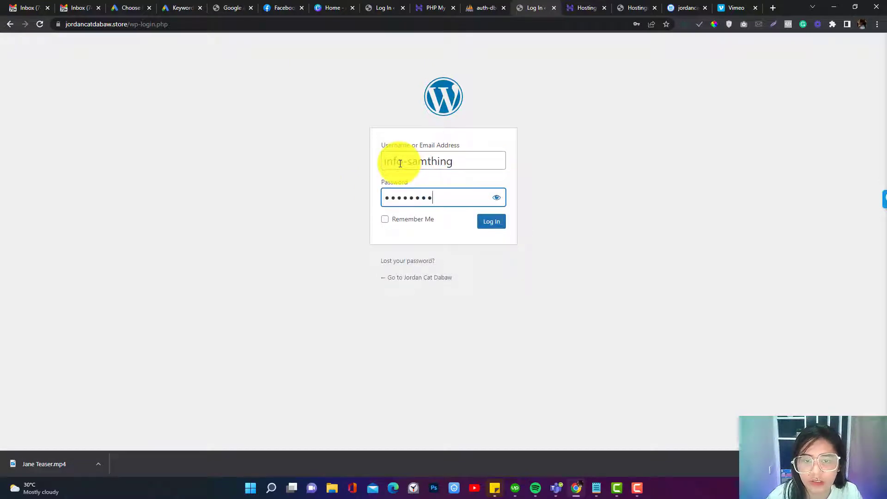
click(496, 197)
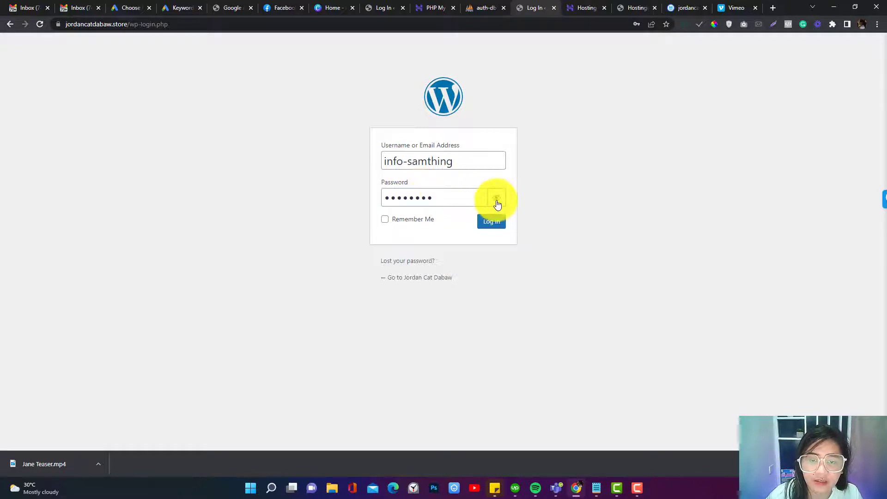
click(488, 223)
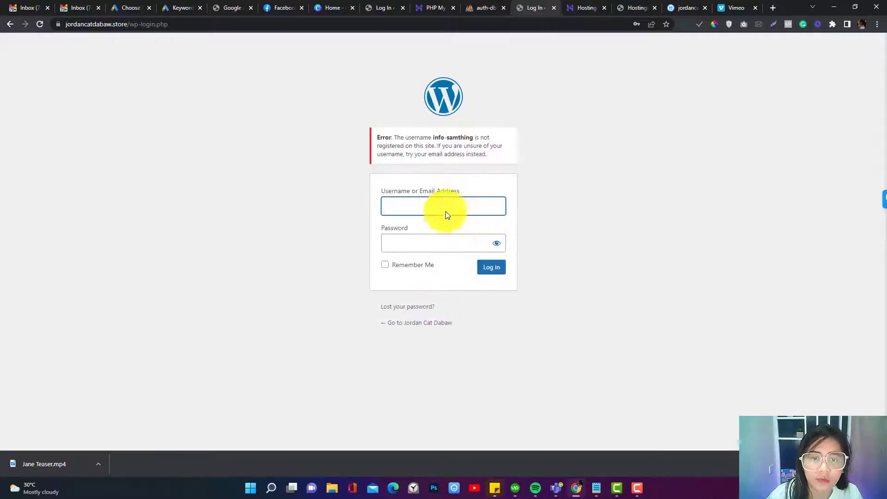
- Reload the WordPress login page and check the ID 1 account's login details in the wp_users table
click(406, 23)
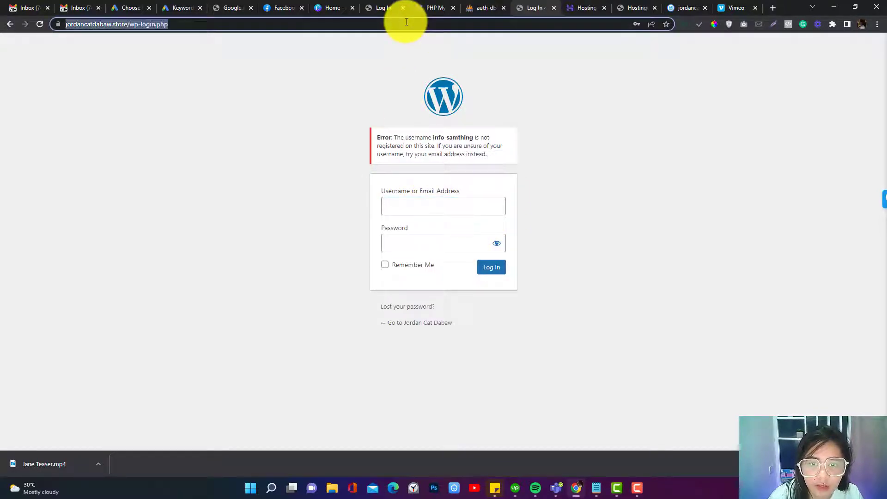
key(Return)
click(484, 5)
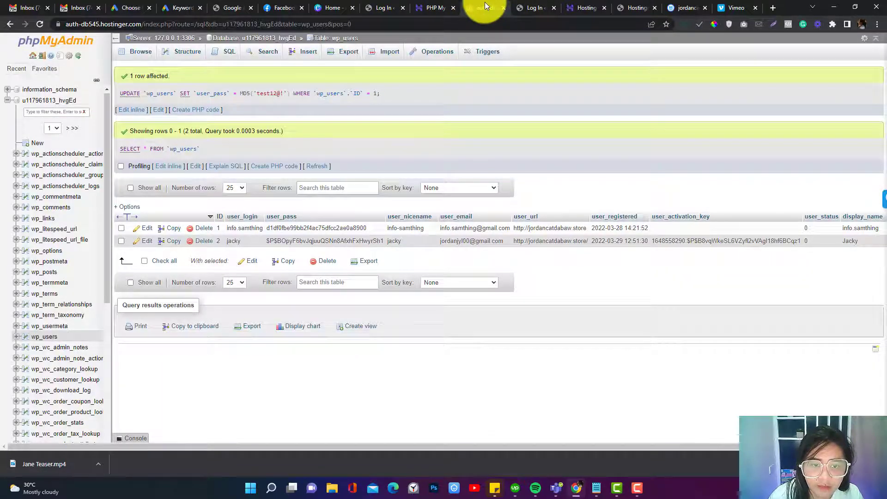
click(531, 12)
- Log in to WordPress with the account's email address and new password, then dismiss the browser's offer to save the password
text(info)
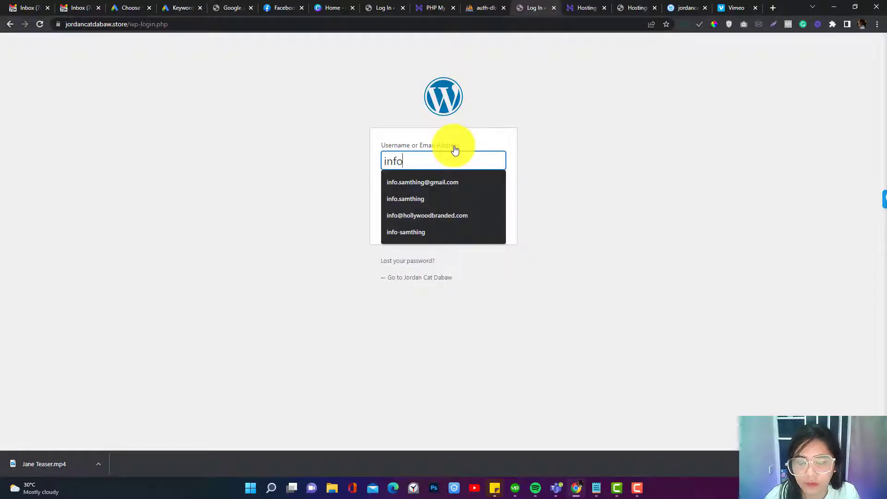
click(464, 181)
click(462, 194)
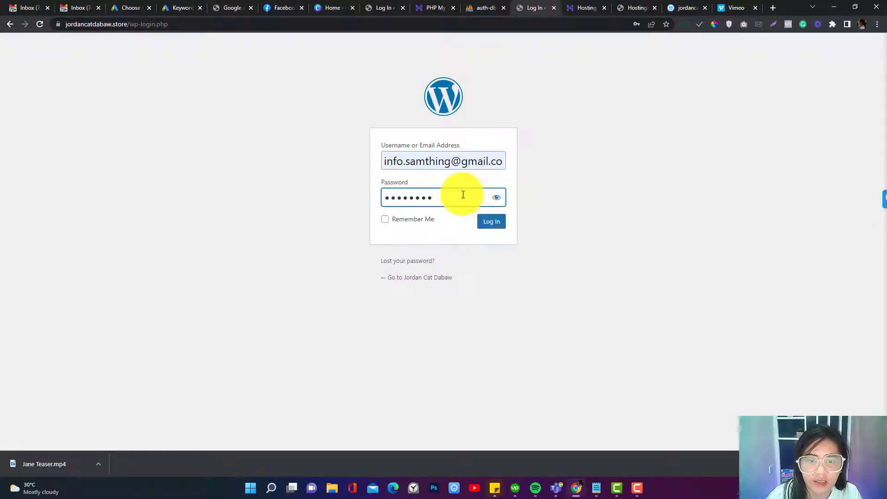
click(497, 228)
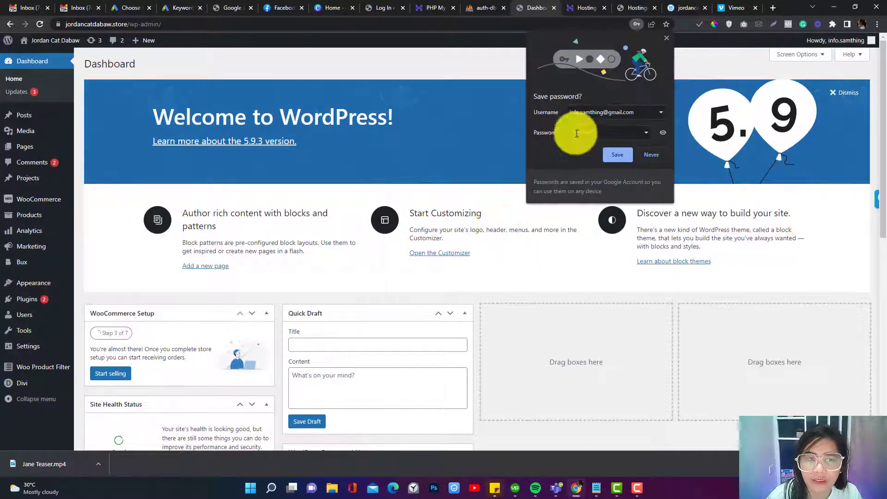
click(666, 38)
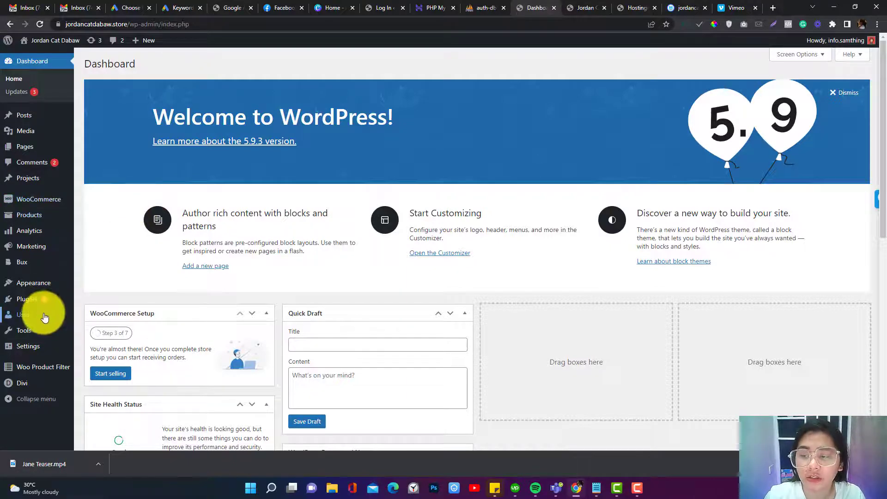
- Open the Add New User form and fill in both the username and email with the new user's email address
mouse_move(44, 318)
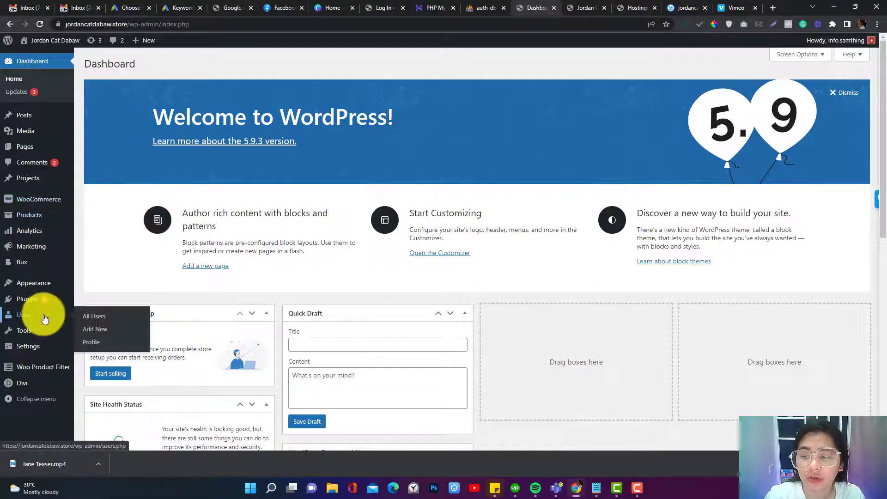
click(87, 330)
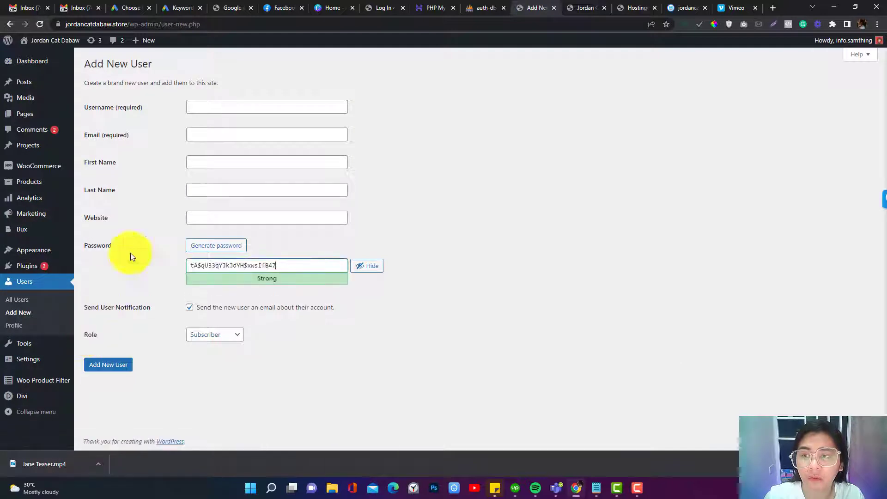
click(200, 106)
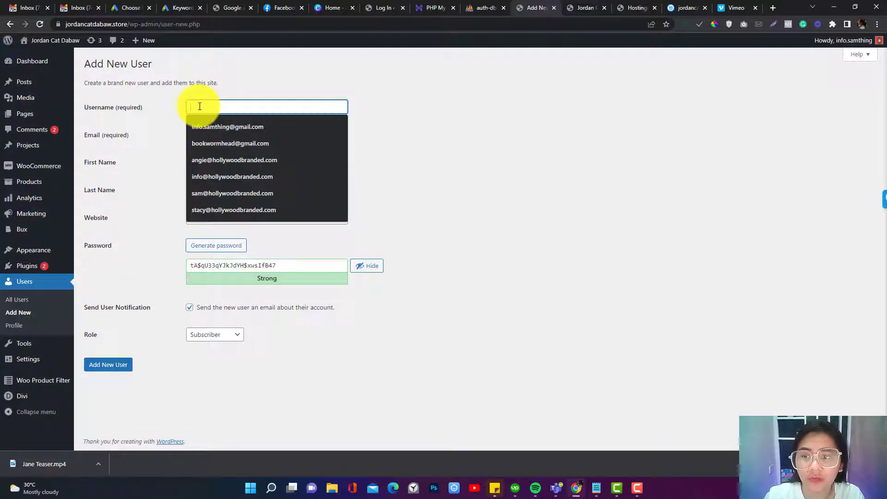
click(210, 144)
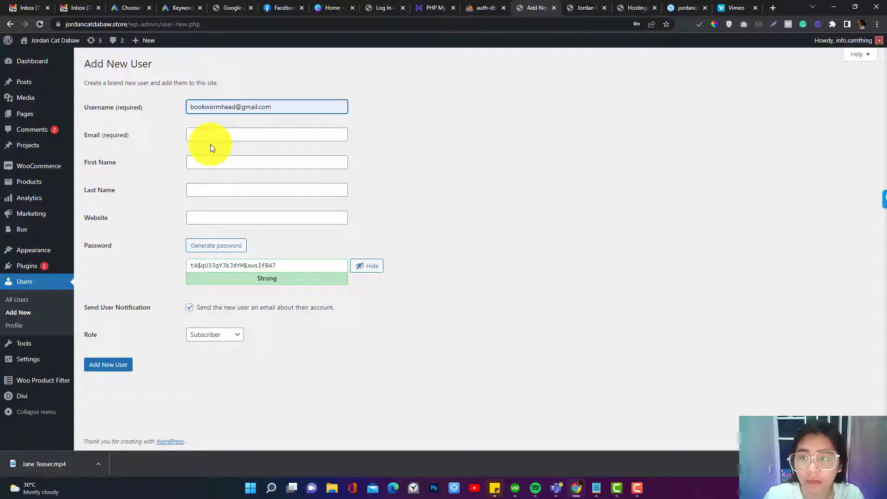
key(ctrl+a)
key(ctrl+c)
click(219, 135)
key(ctrl+v)
click(161, 149)
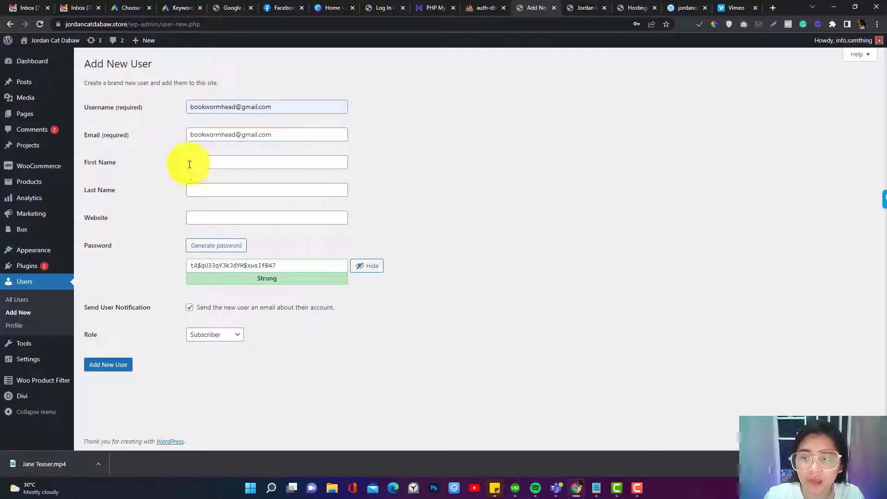
click(189, 164)
click(153, 164)
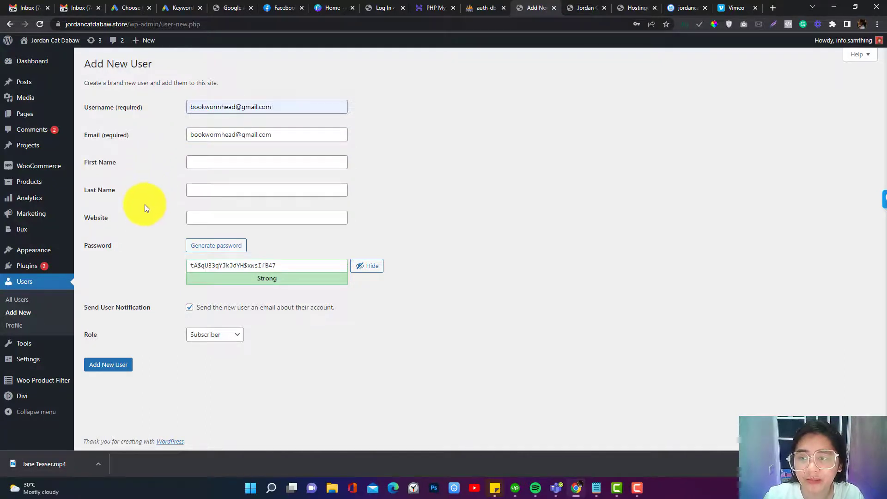
click(200, 262)
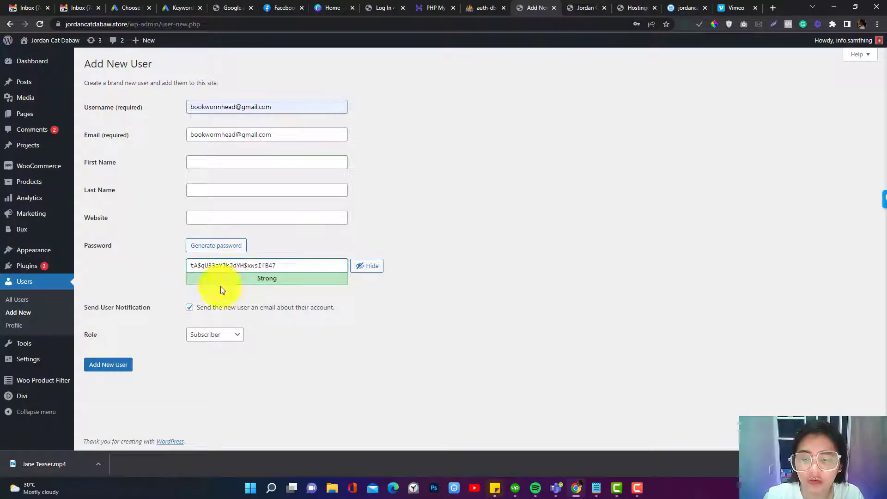
- Try the Administrator, Shop manager and Author roles for the new user
click(224, 335)
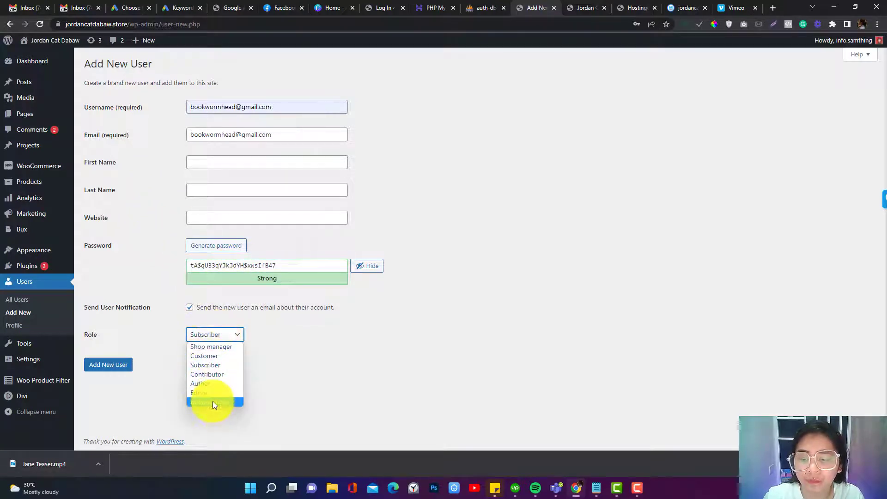
click(213, 401)
click(211, 339)
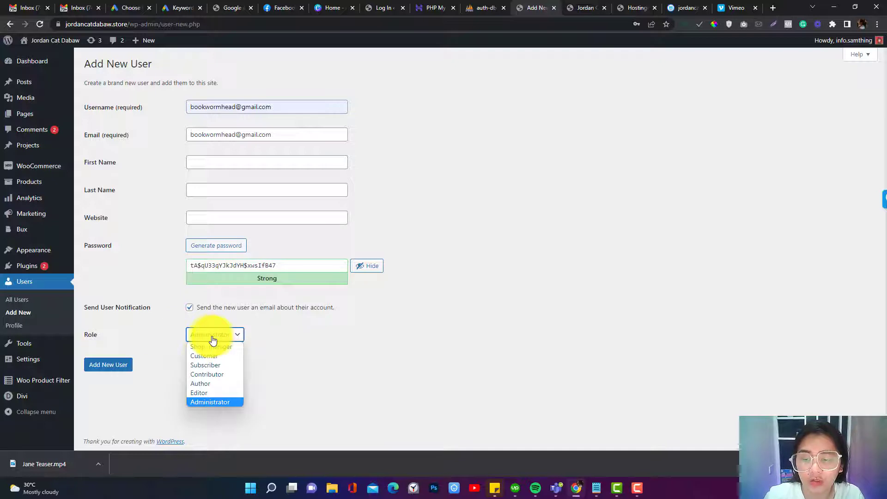
click(218, 402)
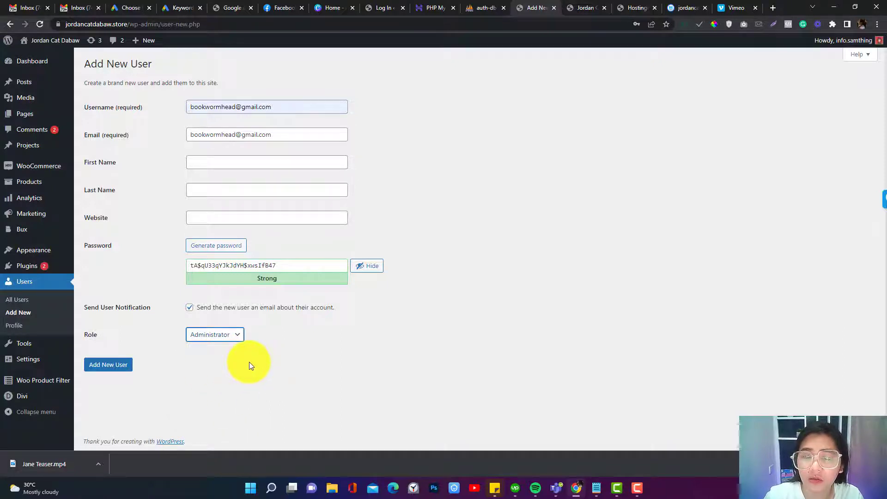
click(224, 342)
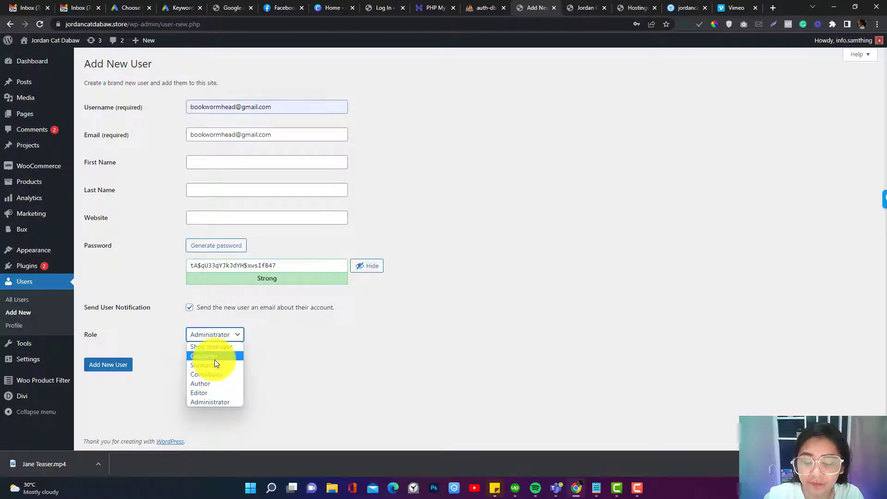
click(222, 350)
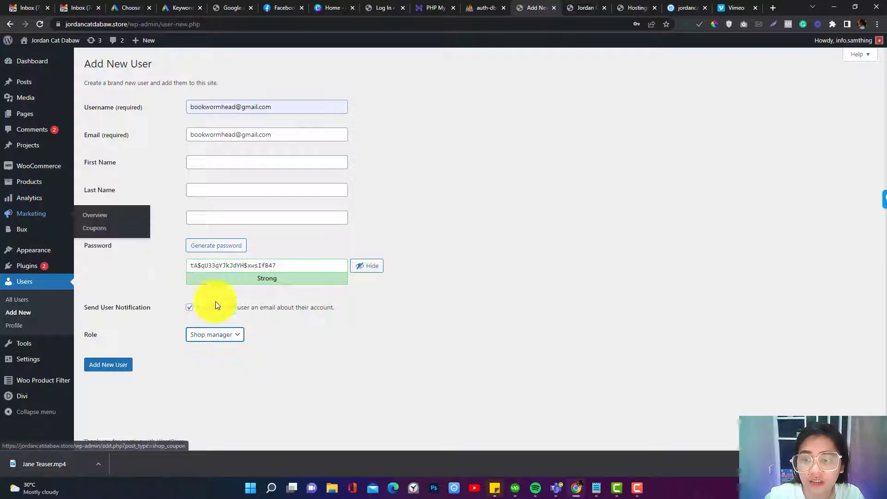
click(227, 335)
click(228, 381)
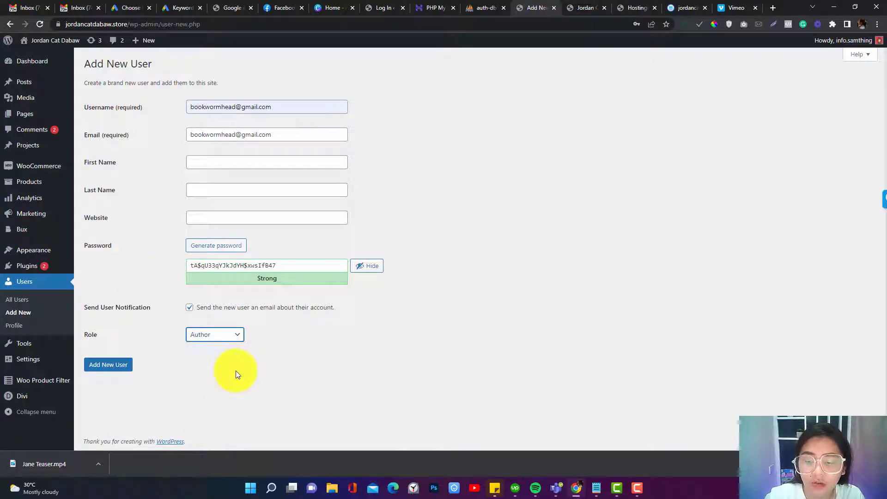
- Set the new user's role to Editor and review the other available roles
click(233, 342)
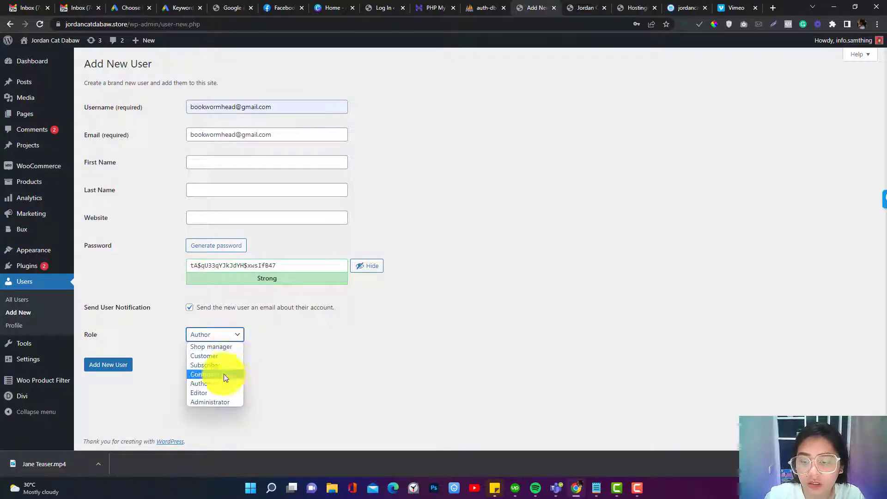
click(214, 392)
click(230, 338)
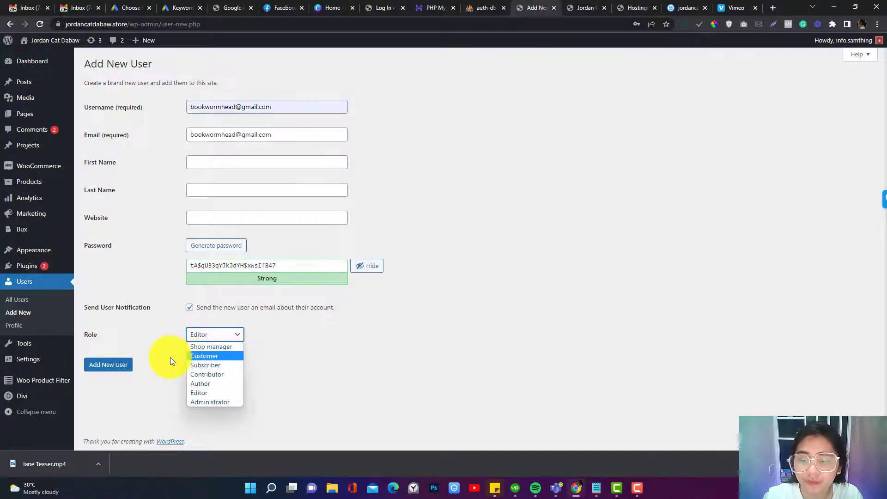
click(146, 334)
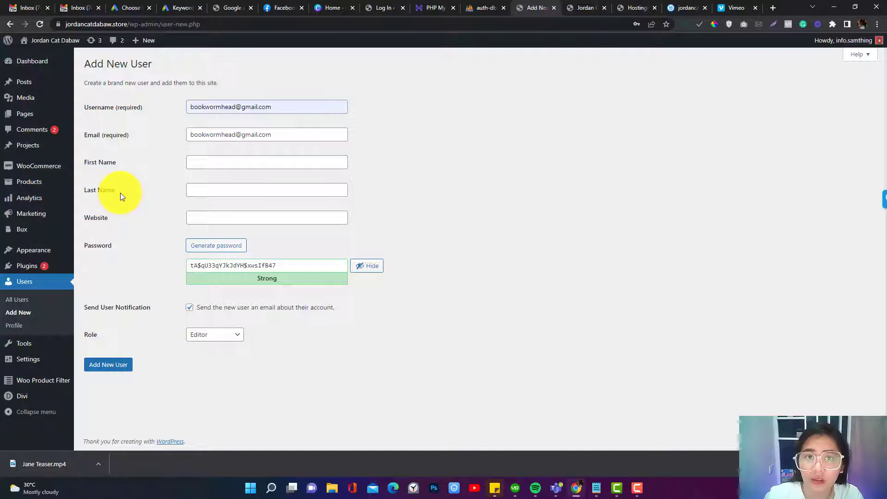
click(219, 336)
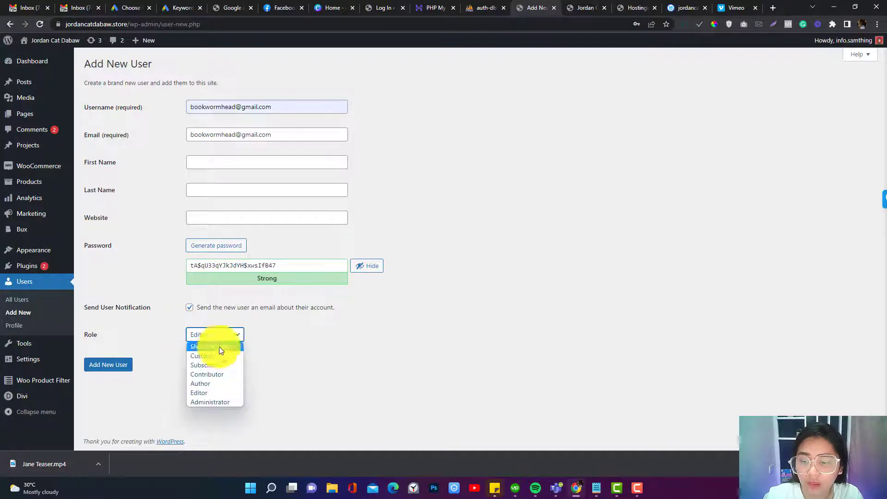
- Open Divi's Role Editor in a new tab and review the Administrator role's permissions
mouse_move(54, 399)
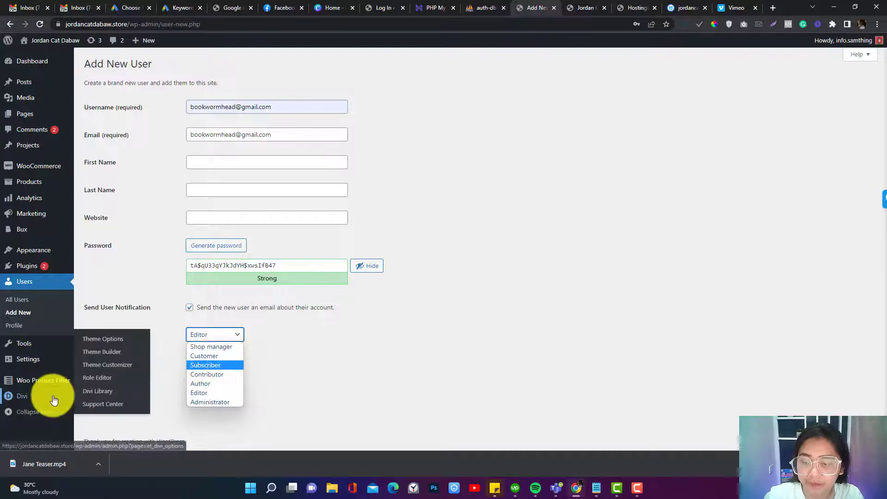
right_click(124, 377)
click(165, 285)
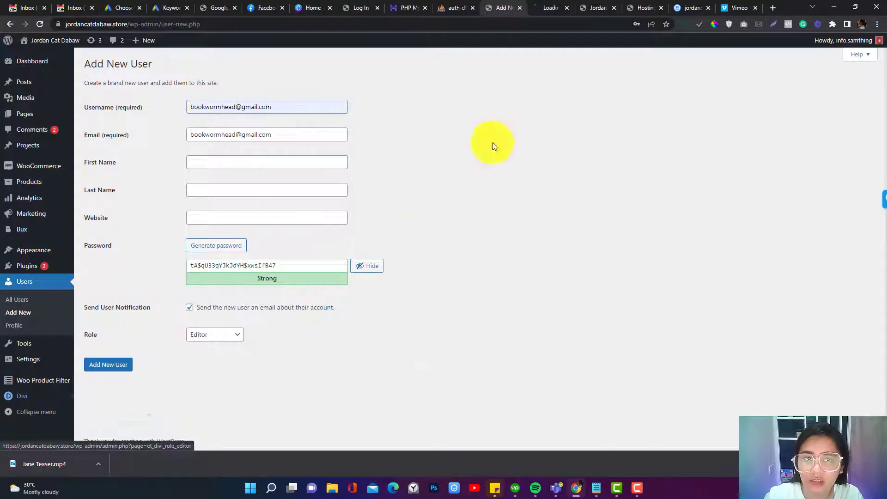
click(540, 6)
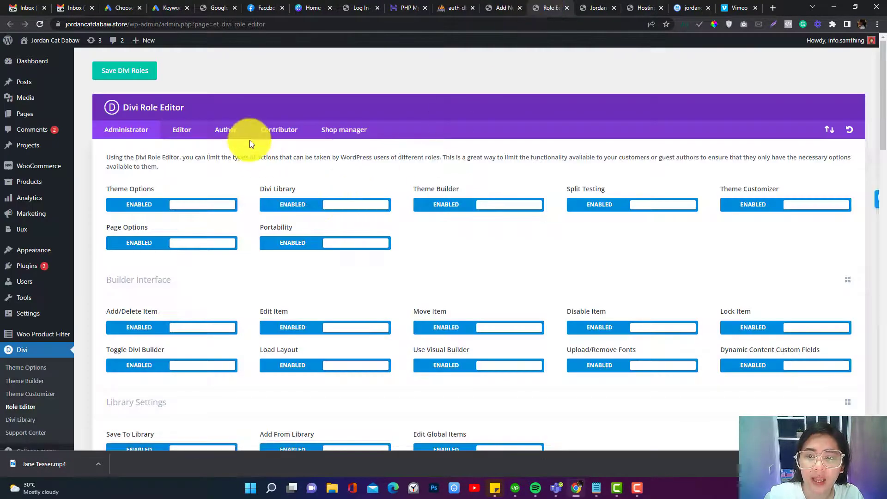
scroll(201, 286, down, 2)
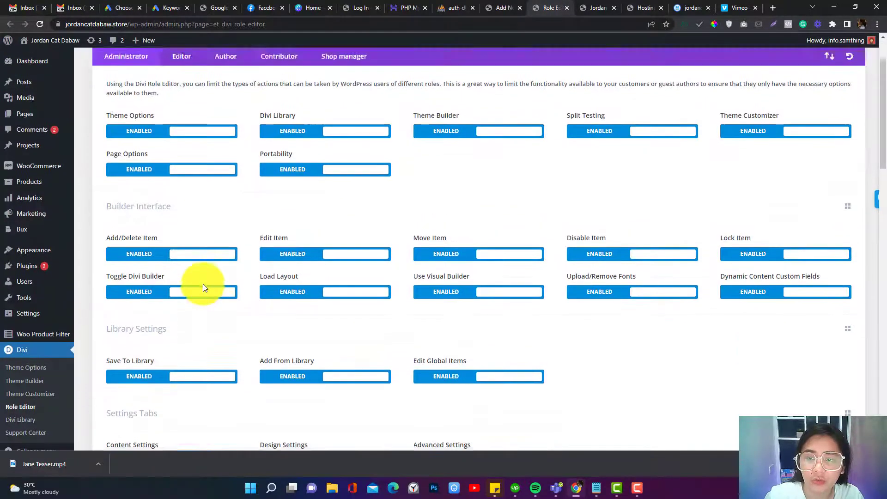
scroll(204, 287, up, 2)
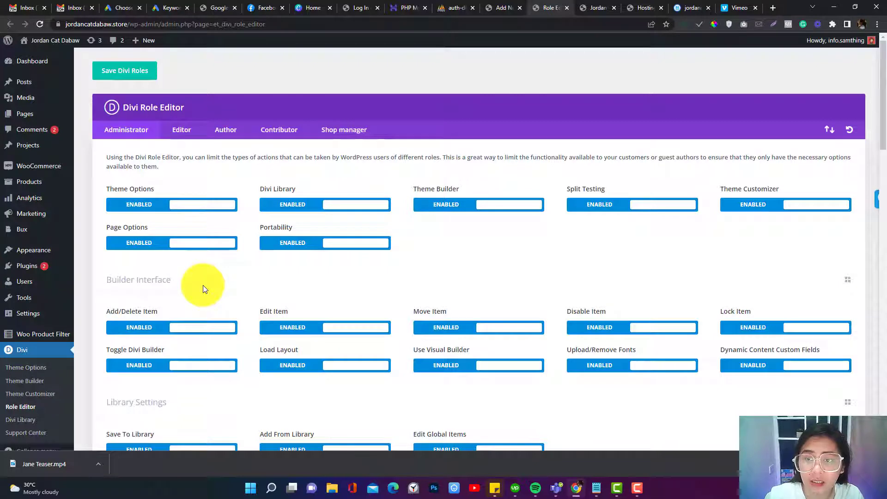
- Show the Shop manager role's permissions and toggle its Menu module permission off and back on
click(326, 130)
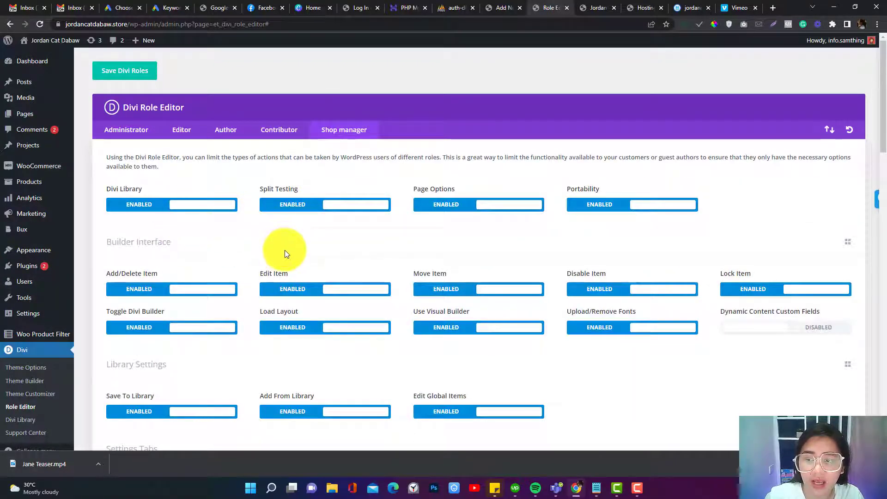
scroll(254, 245, down, 5)
scroll(253, 249, down, 10)
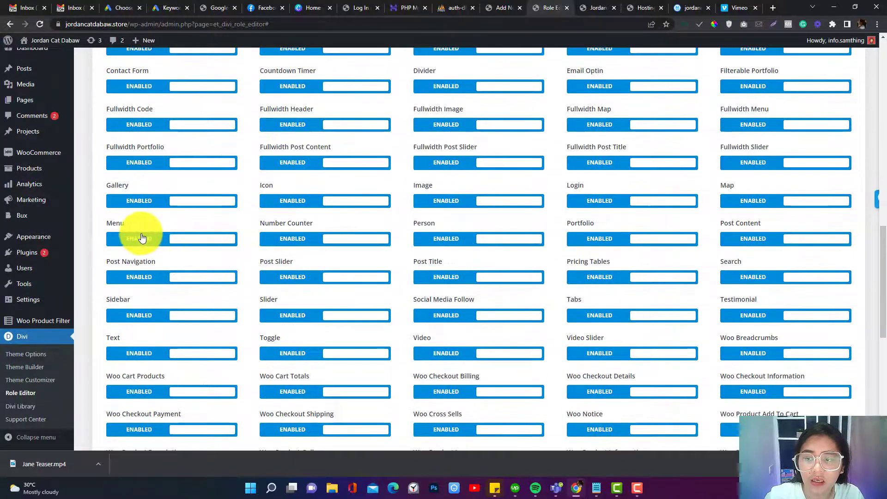
click(142, 238)
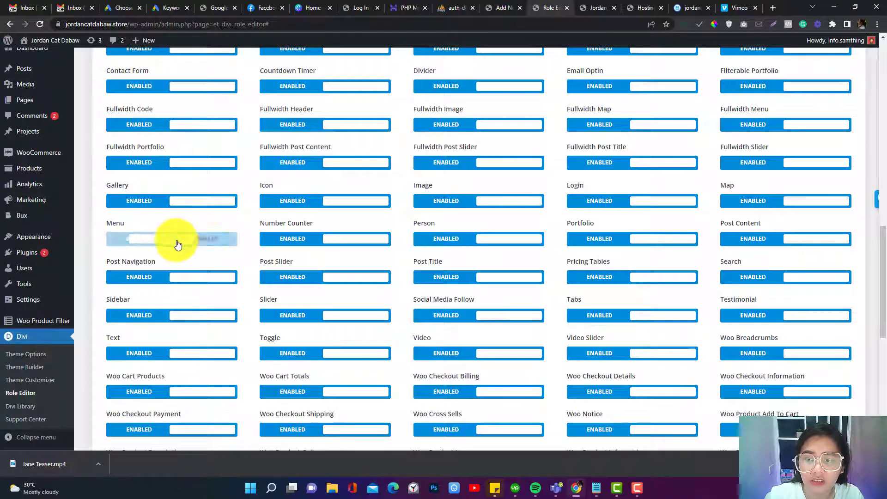
click(185, 240)
- Disable the Divi Support Center Page and System Status permissions for the Shop manager role
scroll(268, 199, down, 9)
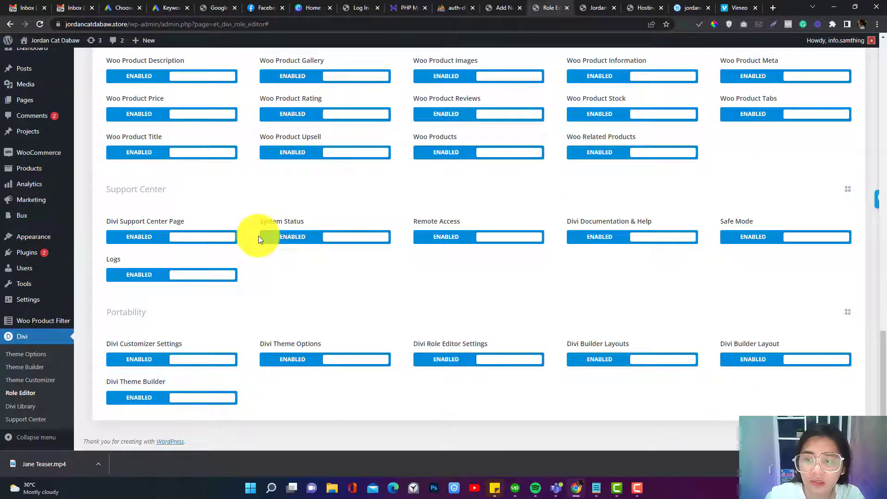
click(156, 244)
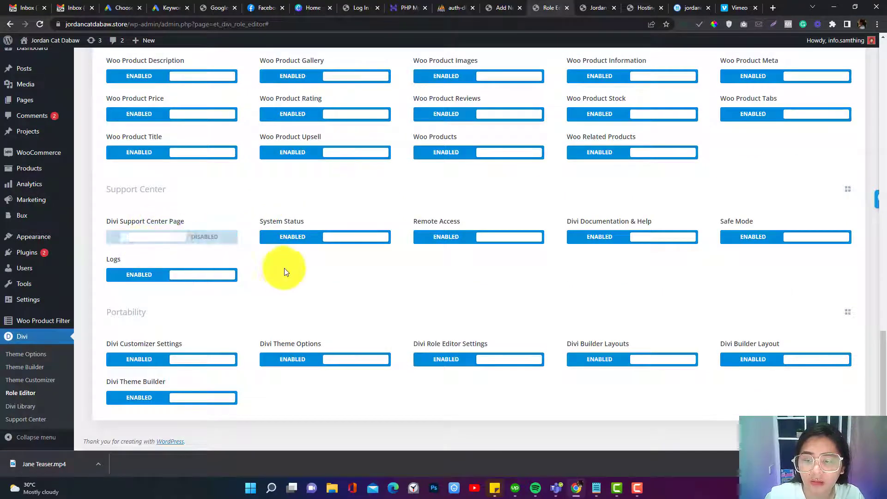
click(309, 237)
- Disable all six Portability permissions for the Shop manager role, including Divi Theme Options and Divi Theme Builder, and save the Divi roles
click(301, 355)
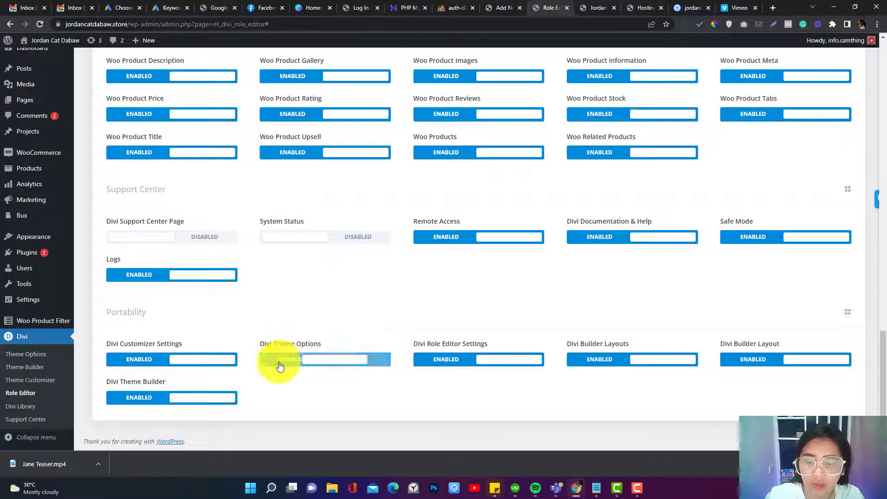
click(460, 361)
click(608, 361)
click(738, 355)
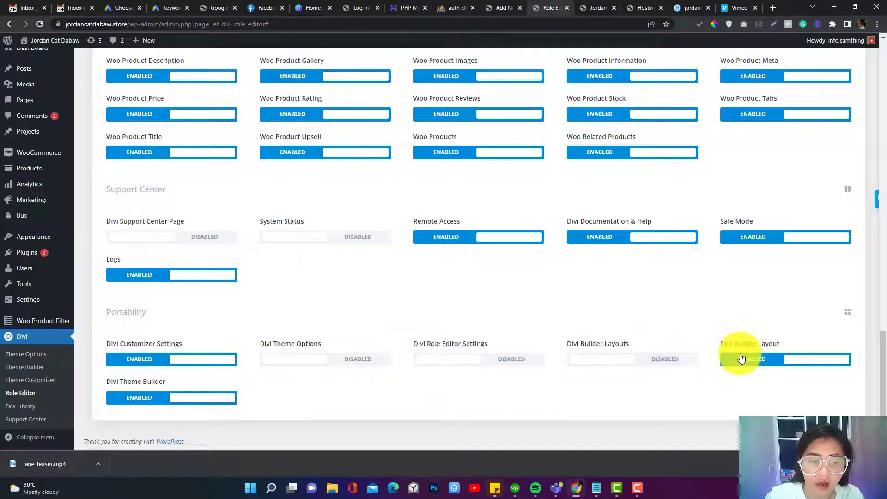
click(135, 358)
click(152, 402)
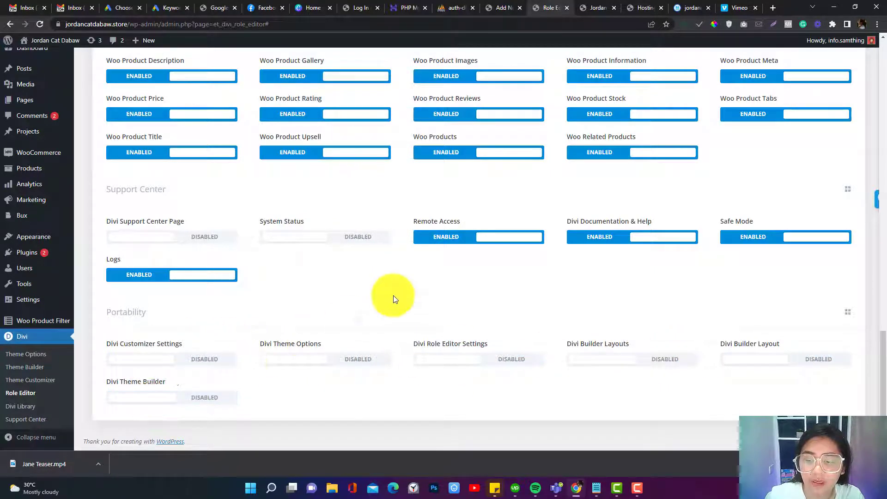
click(187, 400)
scroll(457, 302, up, 6)
scroll(456, 302, up, 20)
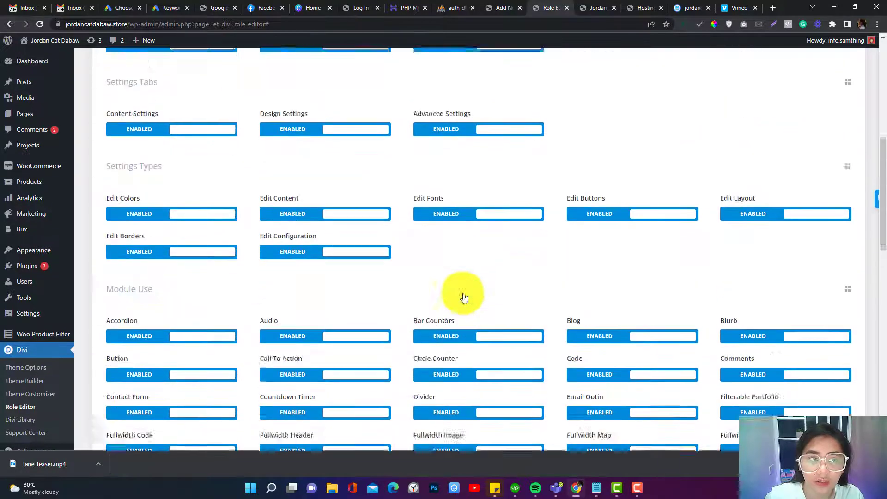
click(130, 72)
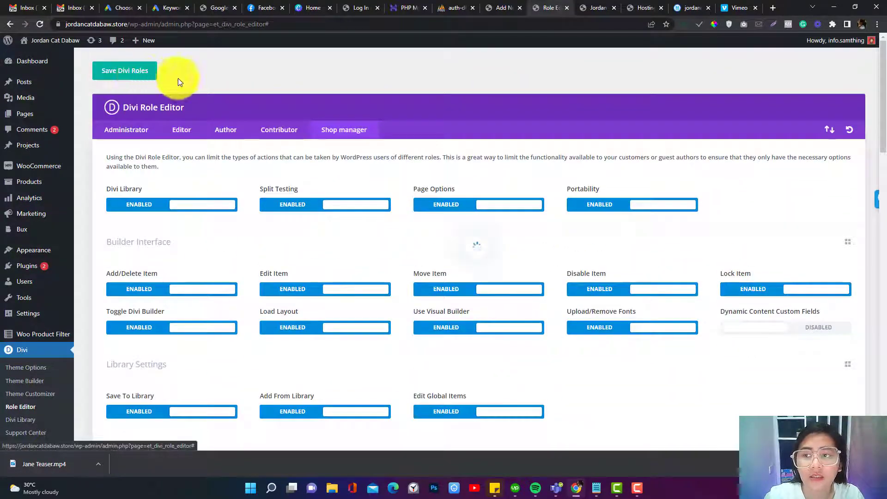